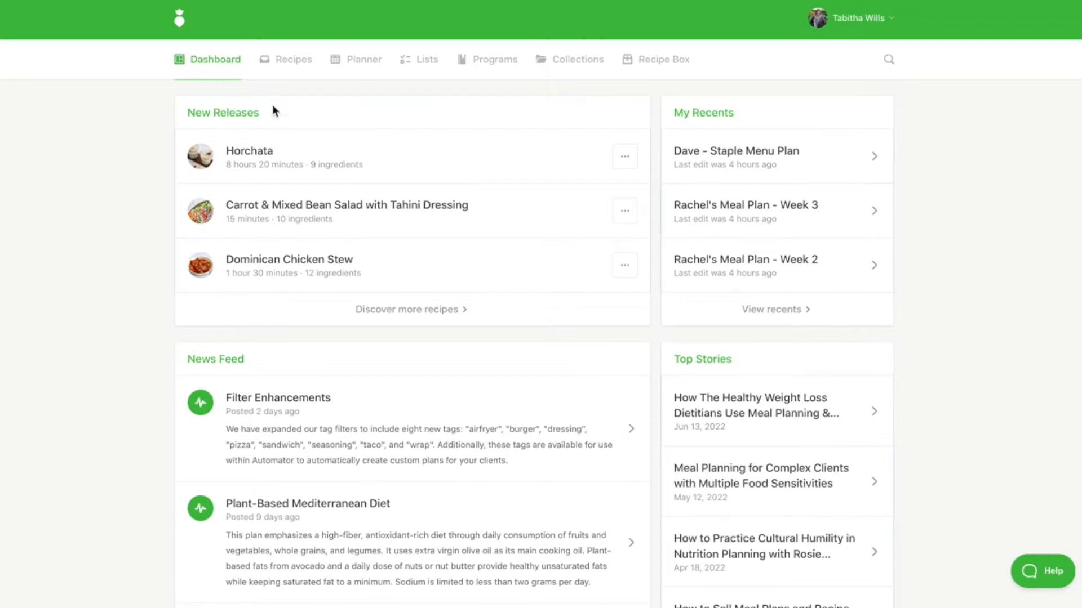
- Clear the existing filter on the recipe library and start a new filter with the tag lowglycemic
click(275, 68)
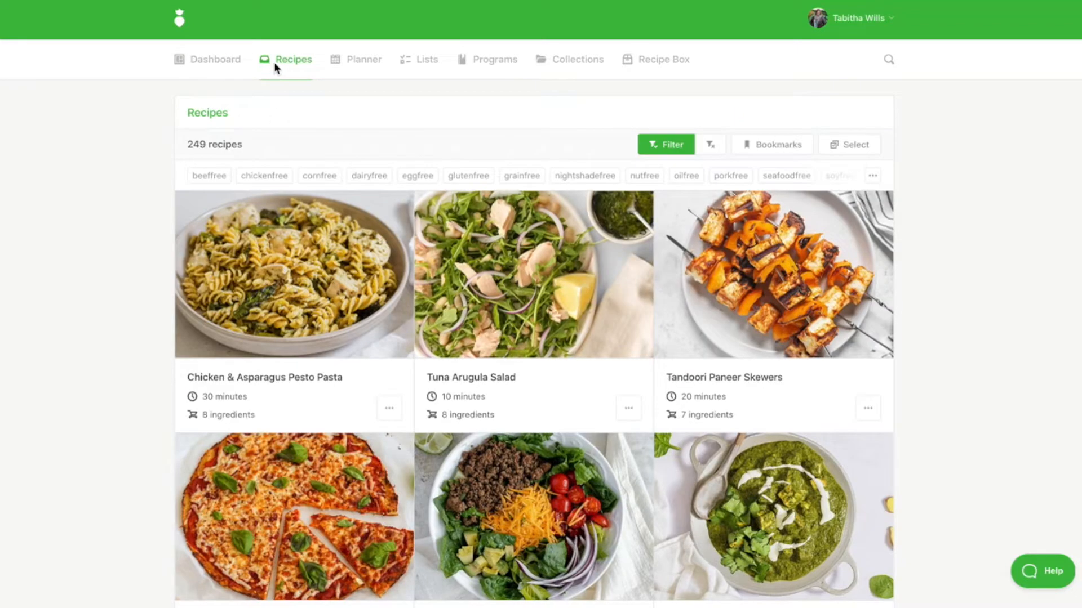
click(708, 148)
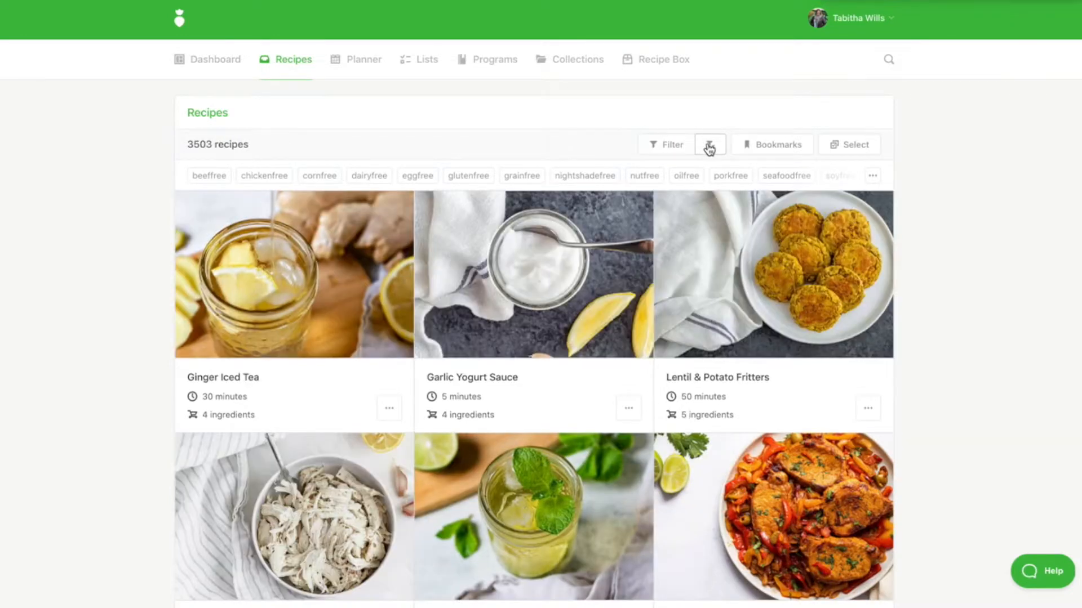
click(653, 144)
click(529, 249)
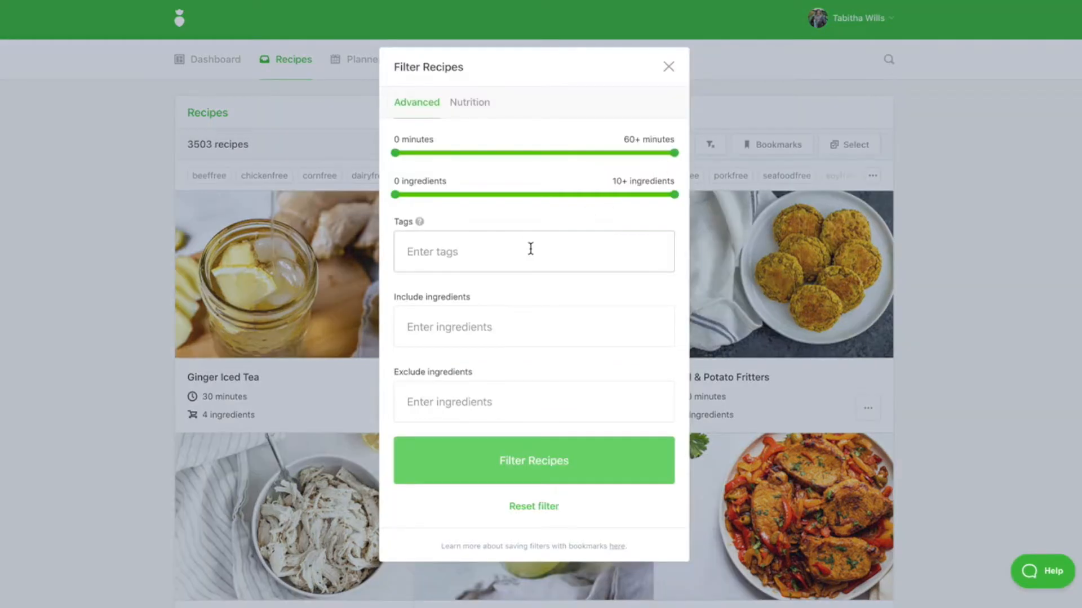
text(lowg)
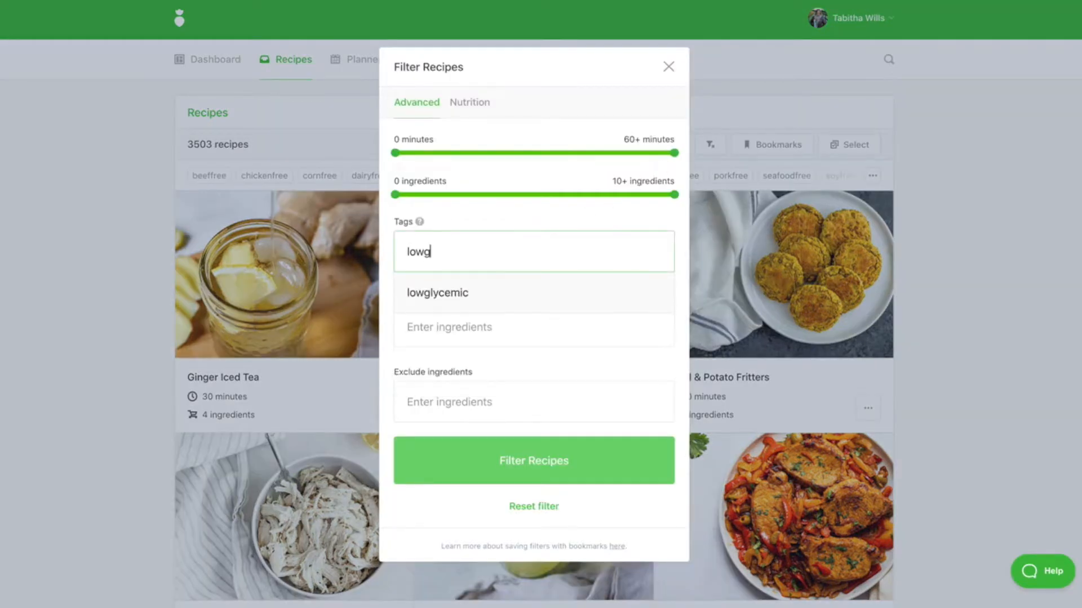
click(539, 305)
- Set the minimum calcium to 148 mg in the recipe filter's nutrition criteria
click(461, 102)
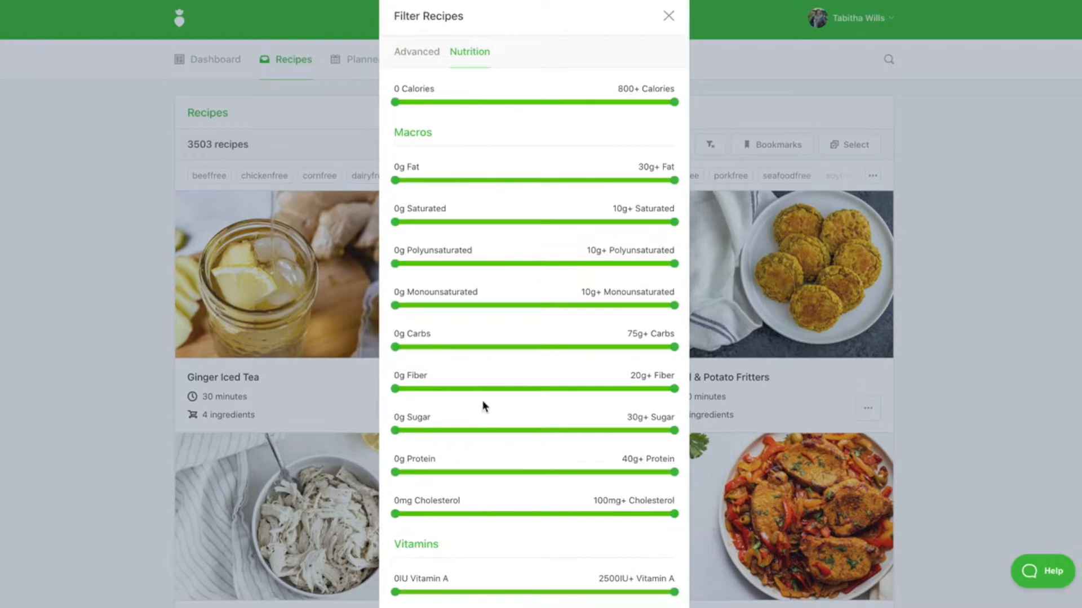
scroll(482, 401, down, 6)
scroll(482, 406, down, 5)
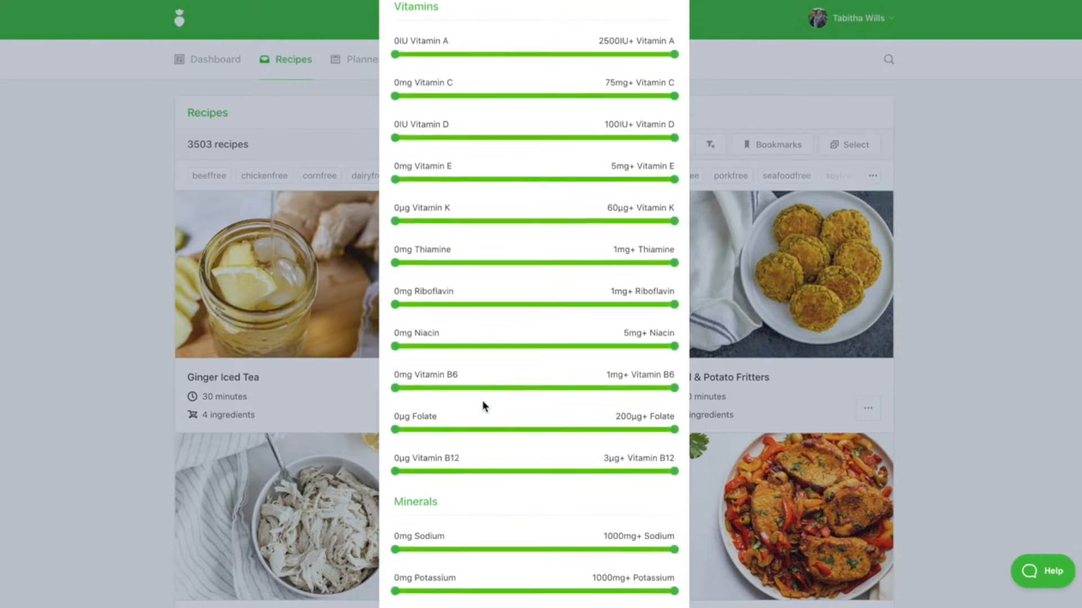
scroll(483, 406, down, 2)
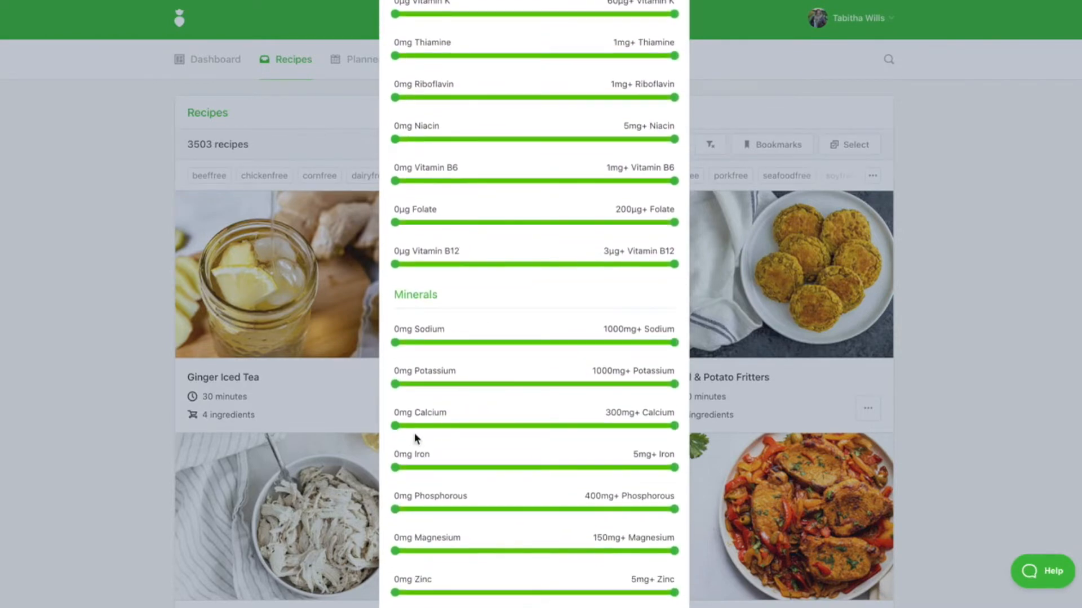
drag(395, 426, 531, 435)
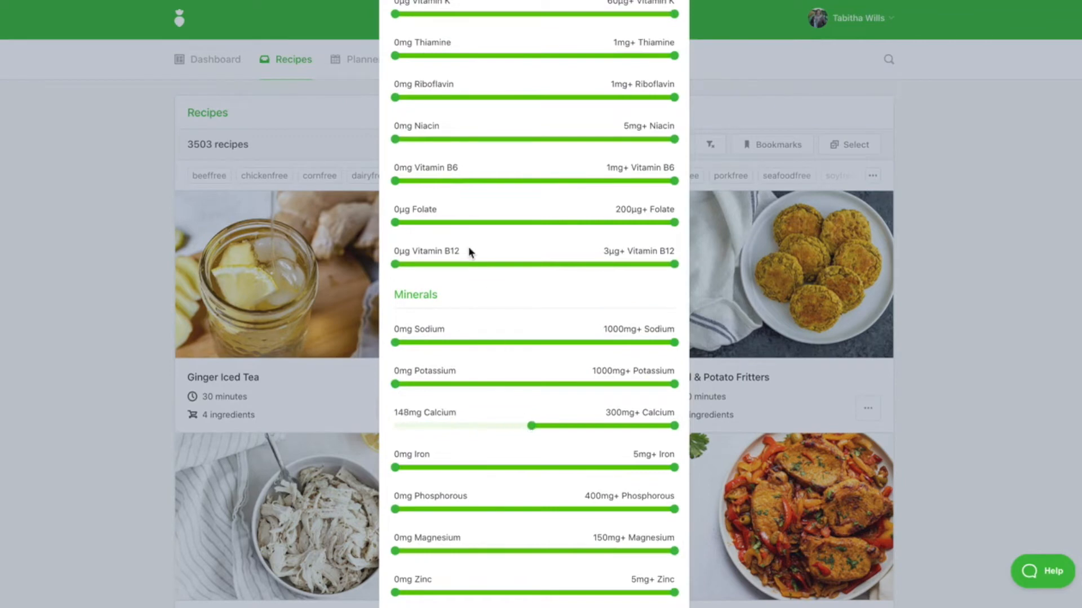
scroll(471, 249, up, 10)
scroll(468, 251, up, 4)
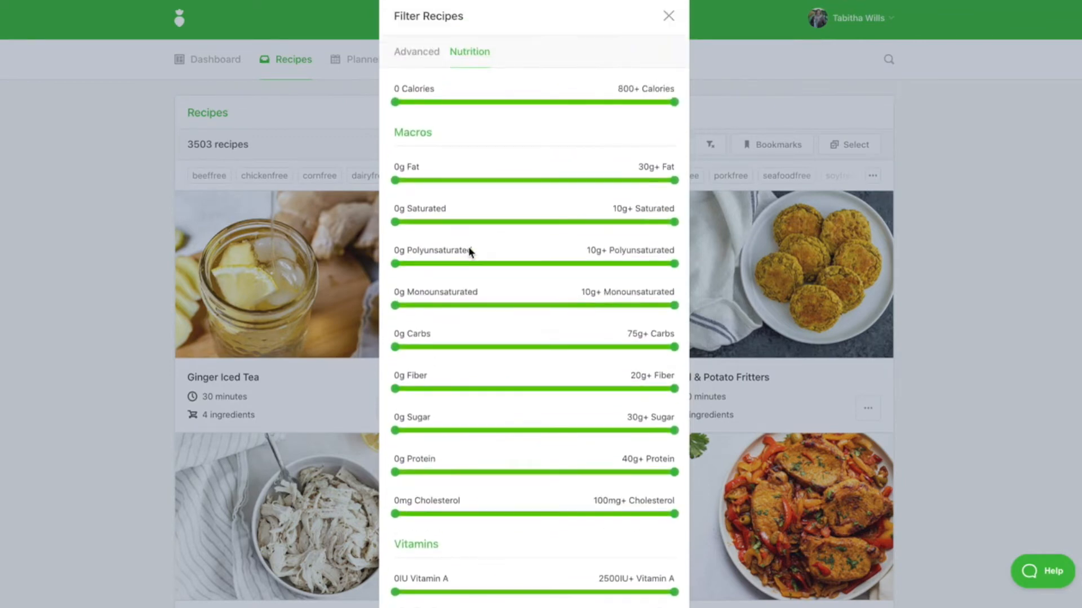
- Add the tag breakfast to the recipe filter and apply it
click(409, 53)
click(526, 266)
text(break)
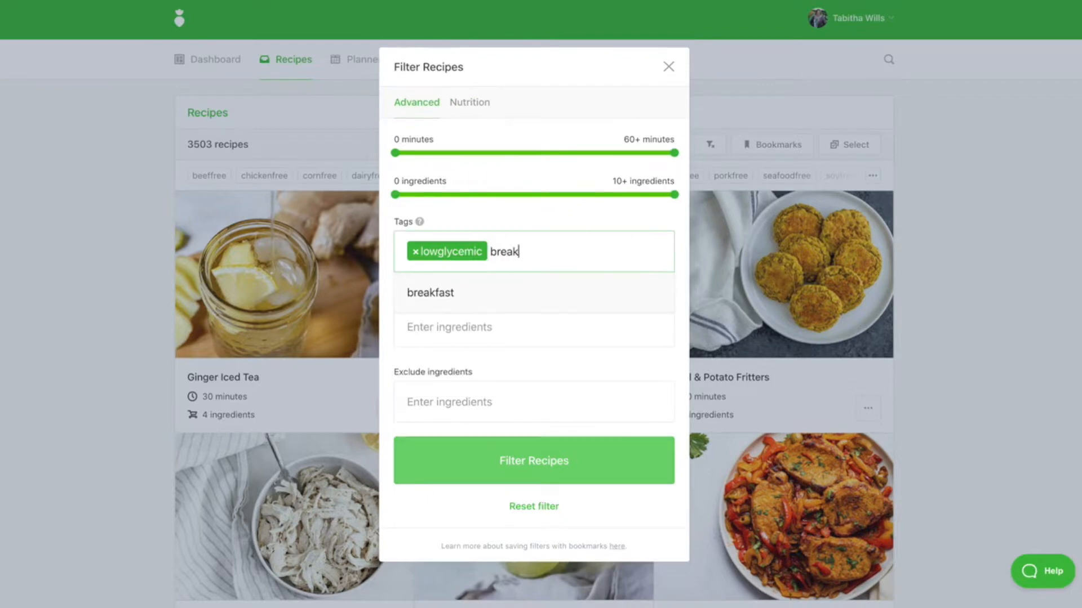
click(525, 300)
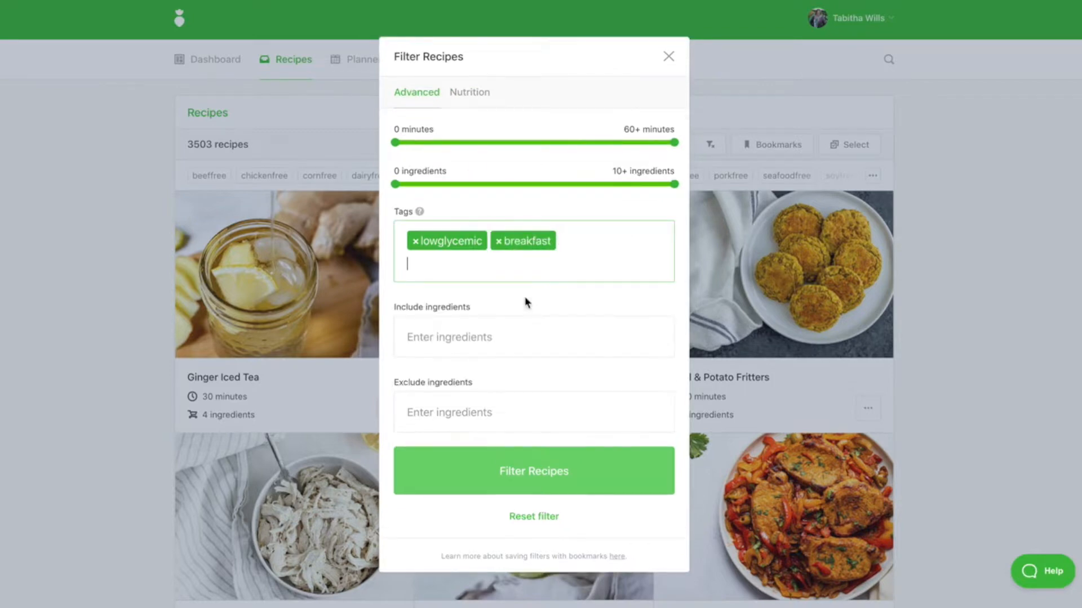
click(531, 480)
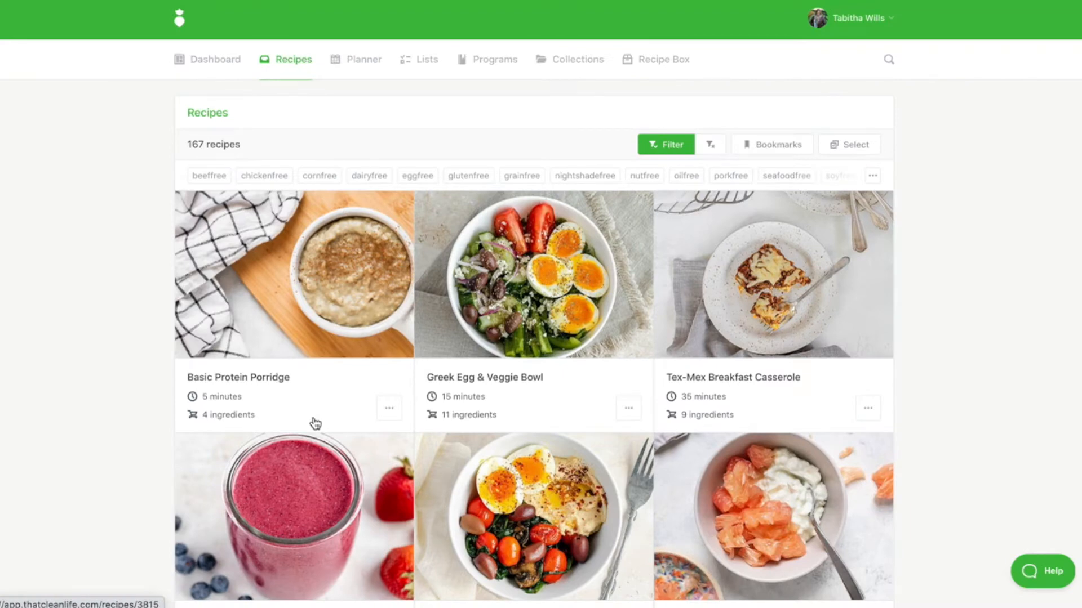
- Create a collection titled "Low Glycemic, High Calcium Recipes & Planner" and add the Basic Protein Porridge recipe to it
click(389, 409)
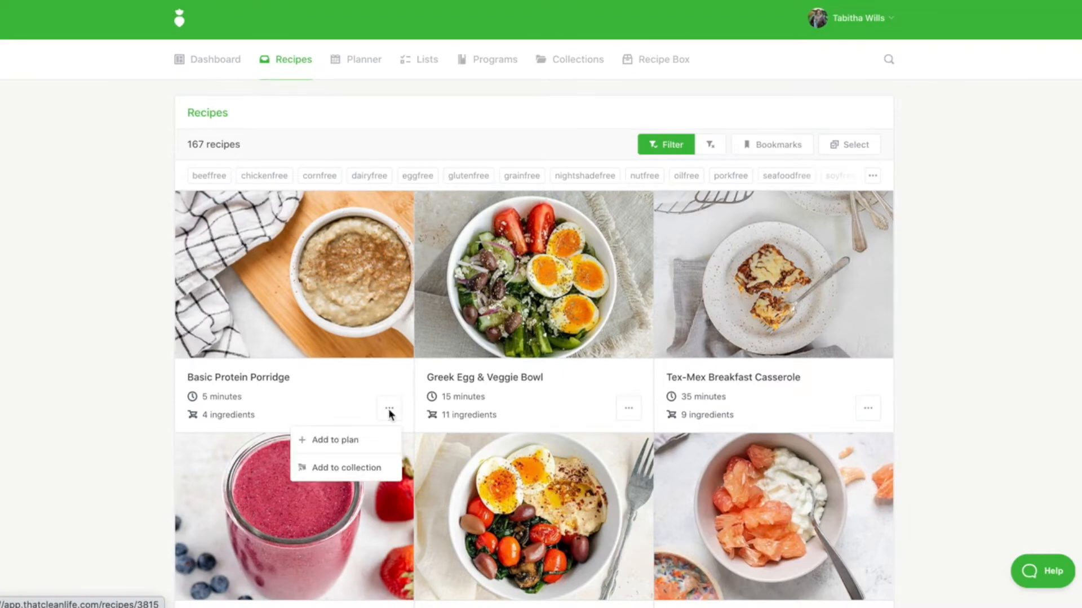
click(359, 469)
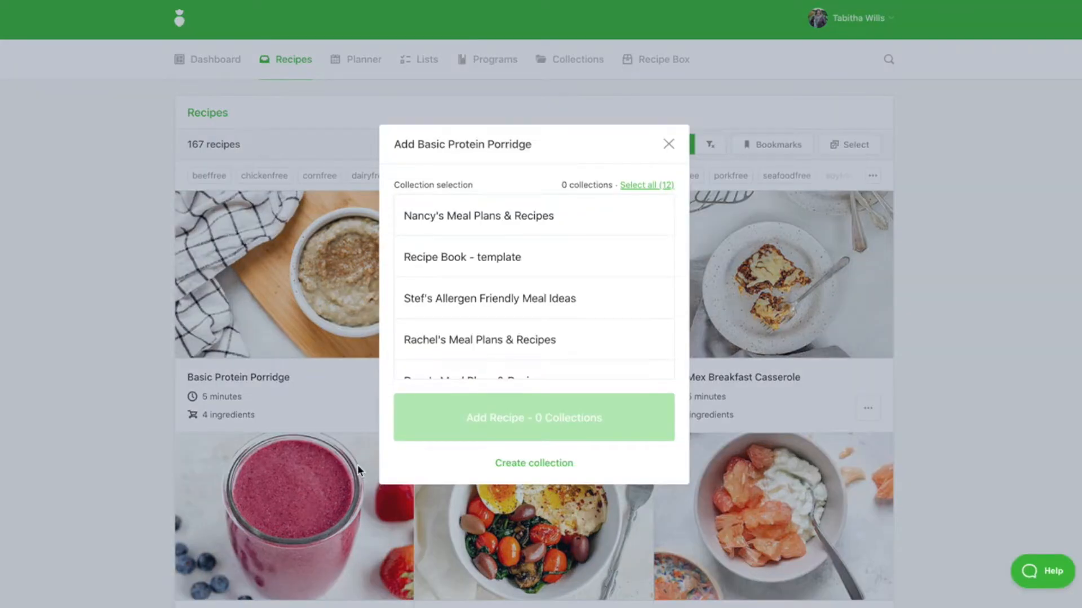
click(530, 467)
text(4ow Glycemic)
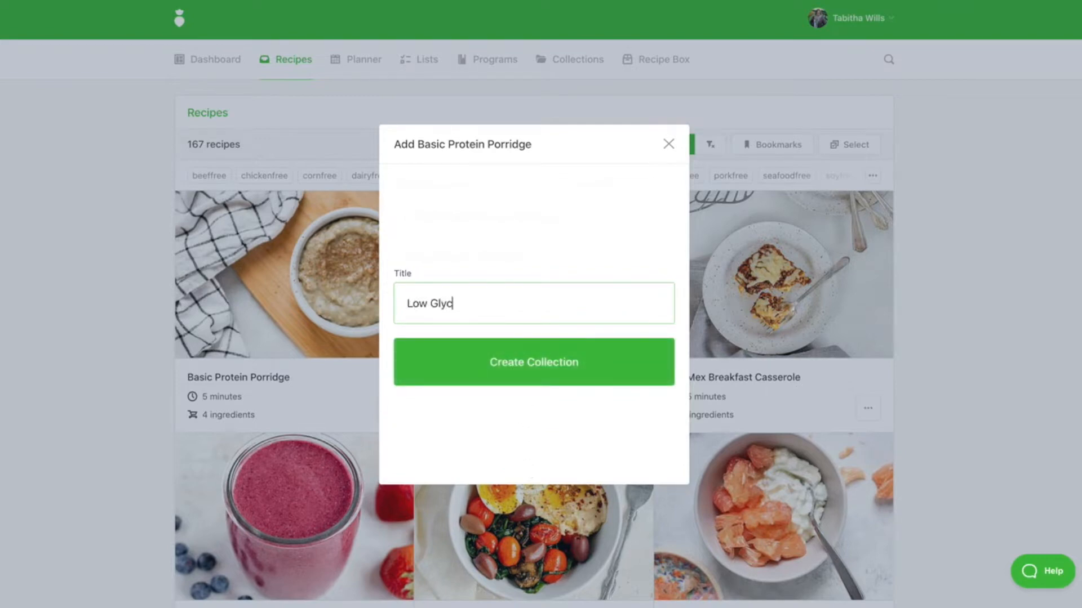
text(, Hgh GI)
key(BackSpace)
key(BackSpace)
key(BackSpace)
key(BackSpace)
key(BackSpace)
text(igh Calcium Re)
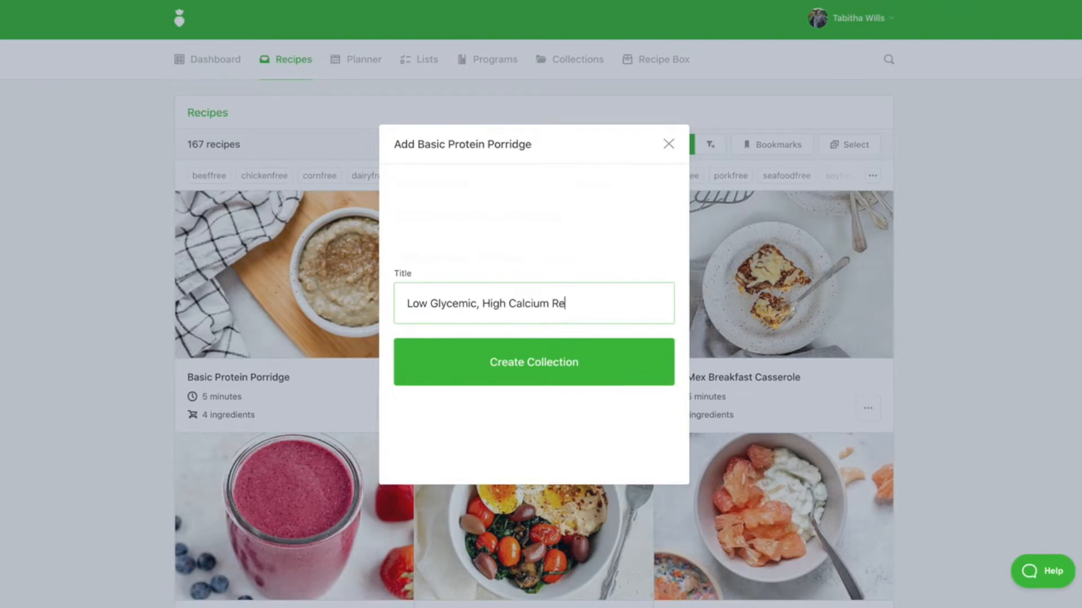
text(cipes & Planned)
key(BackSpace)
text(r)
click(544, 370)
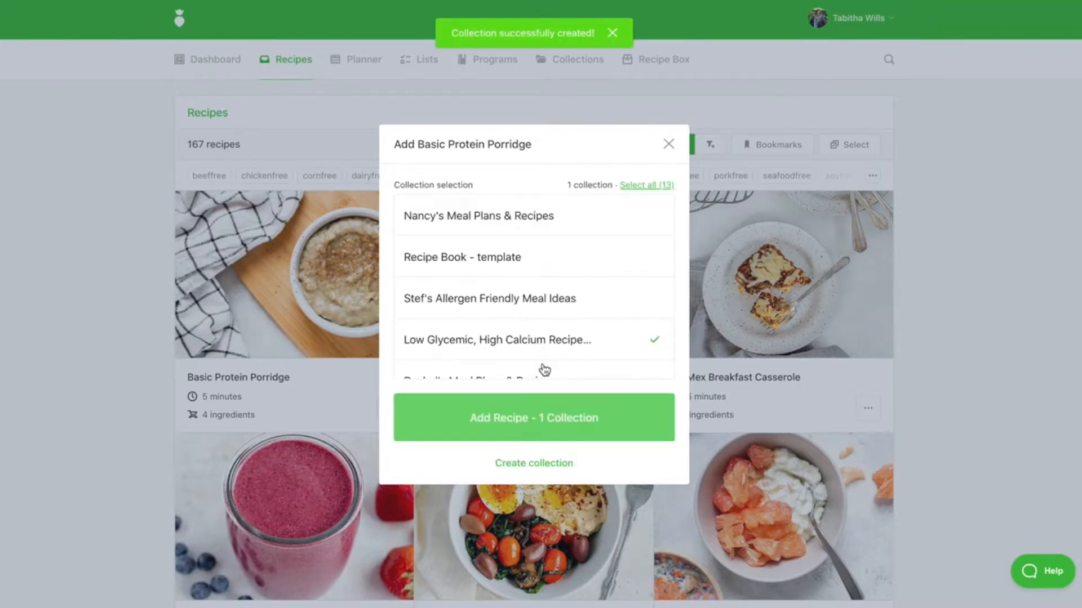
click(542, 433)
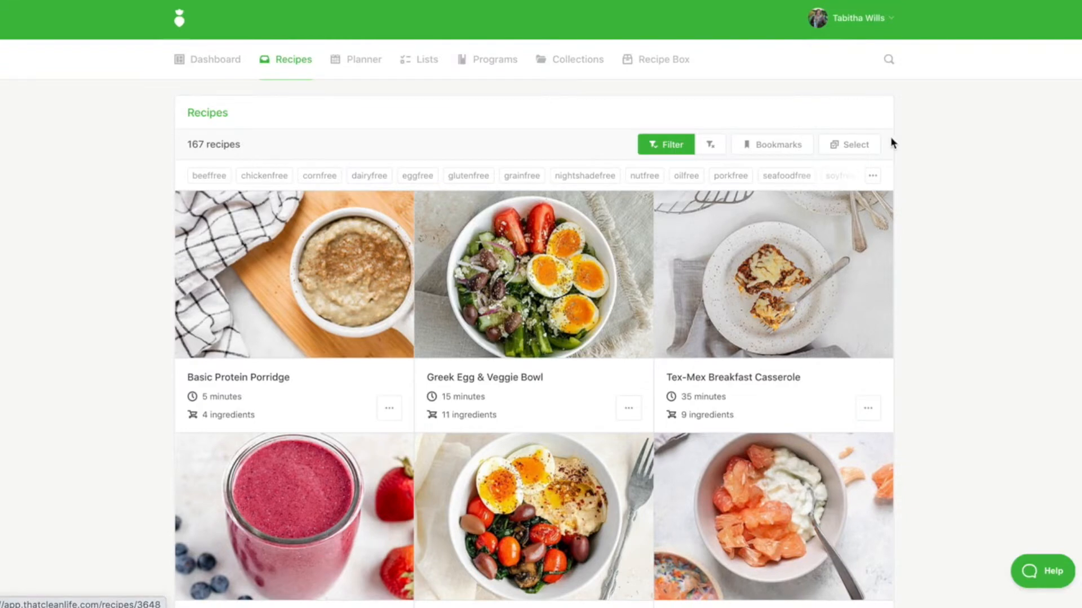
- Add Greek Egg & Veggie Bowl, Tex-Mex Breakfast Casserole, Strawberry Blueberry Smoothie, Mediterranean Breakfast Bowl and Pomelo & Cottage Cheese to the Low Glycemic, High Calcium collection
click(876, 150)
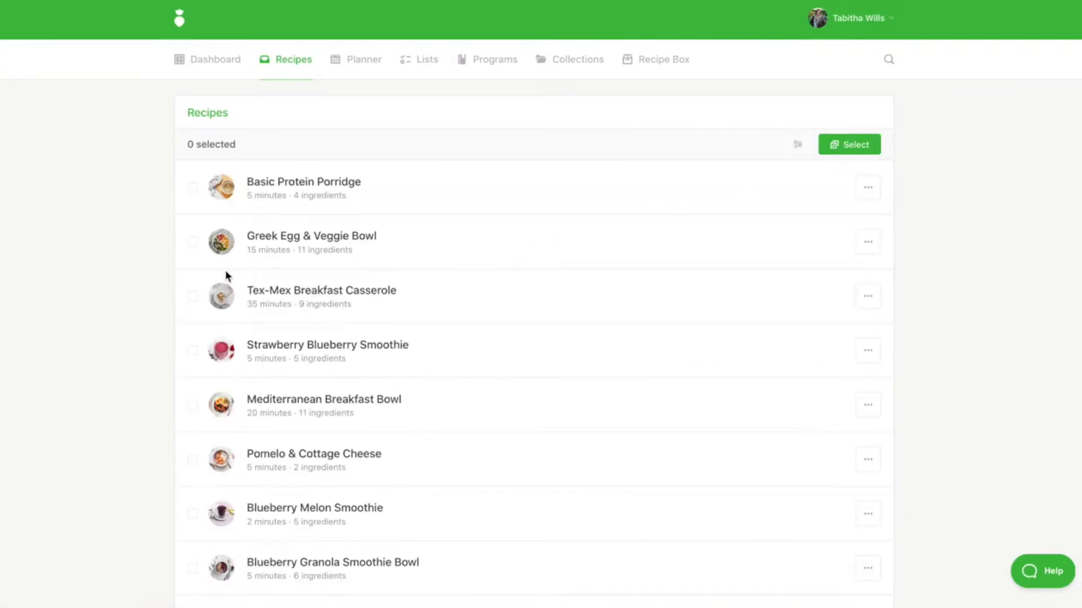
click(192, 242)
click(192, 296)
click(192, 352)
click(192, 405)
click(192, 460)
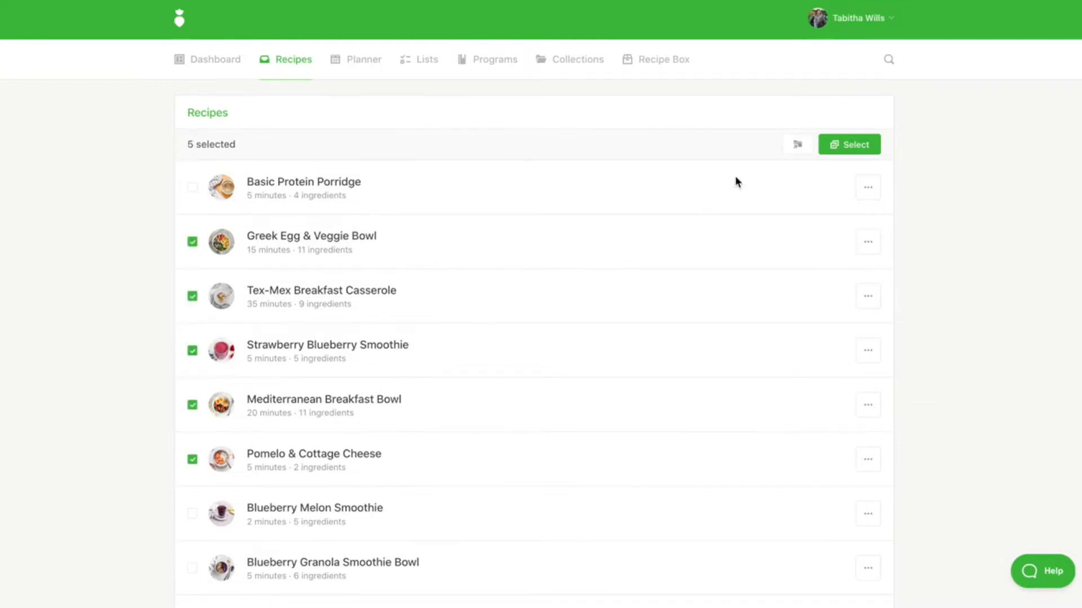
click(794, 147)
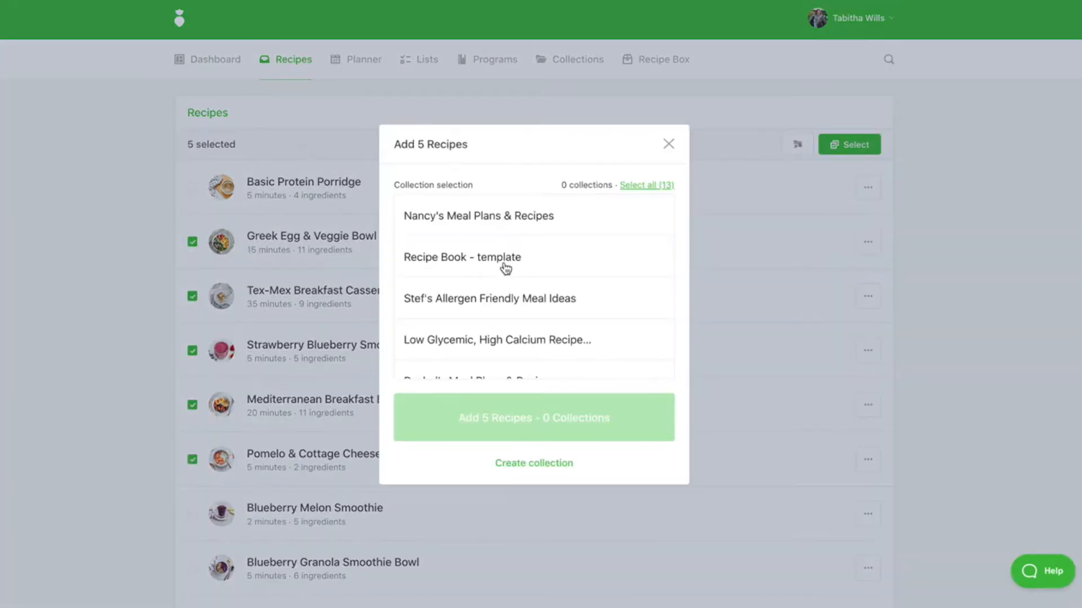
scroll(498, 297, down, 1)
click(501, 293)
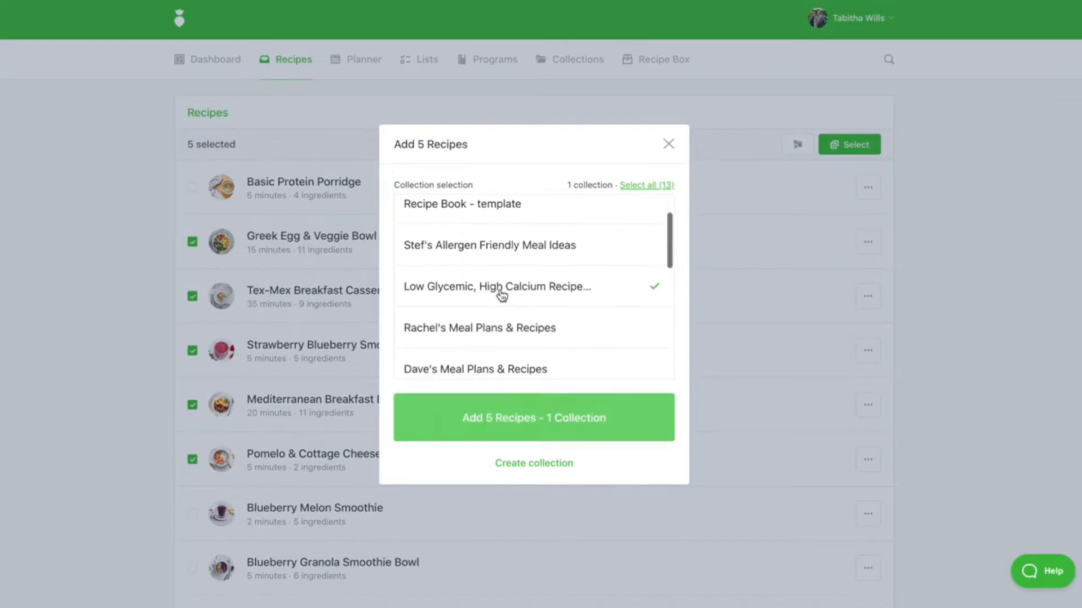
click(507, 419)
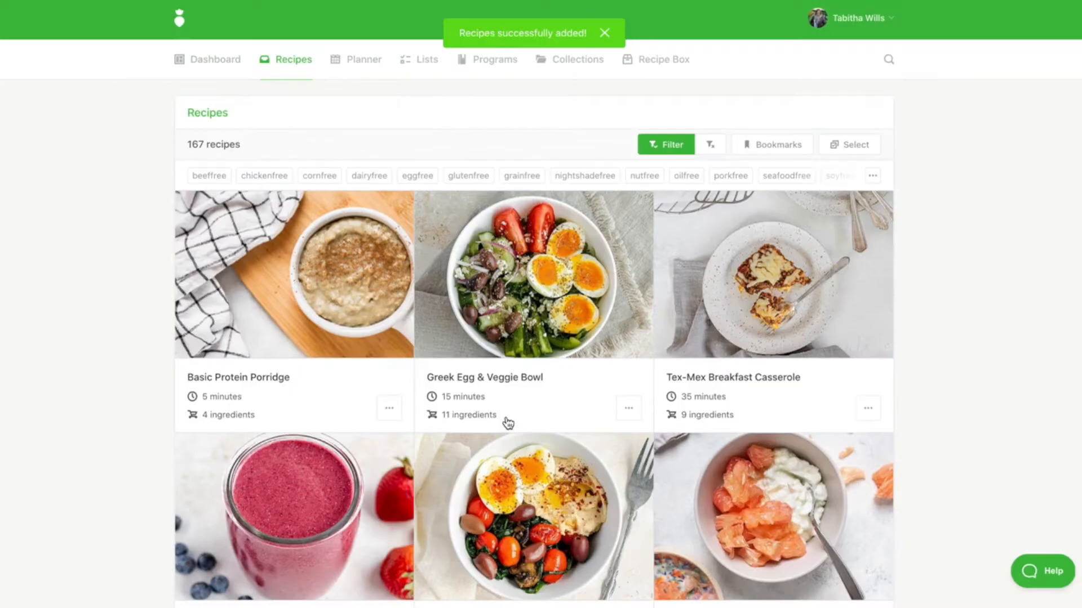
- Replace the breakfast tag with lunch in the recipe filter and apply it
click(670, 143)
click(417, 241)
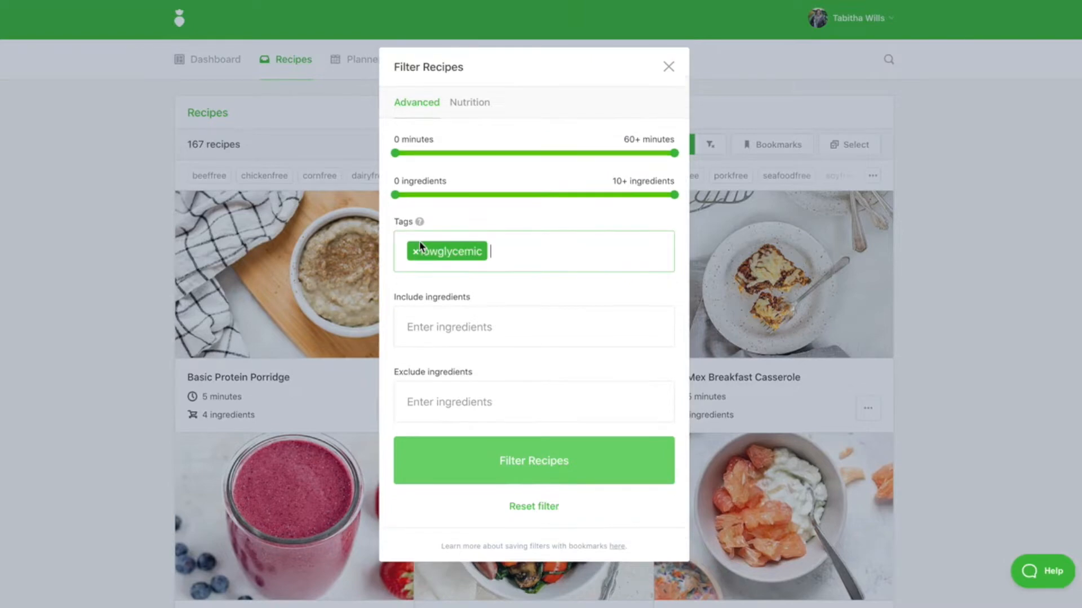
text(lunch)
click(434, 291)
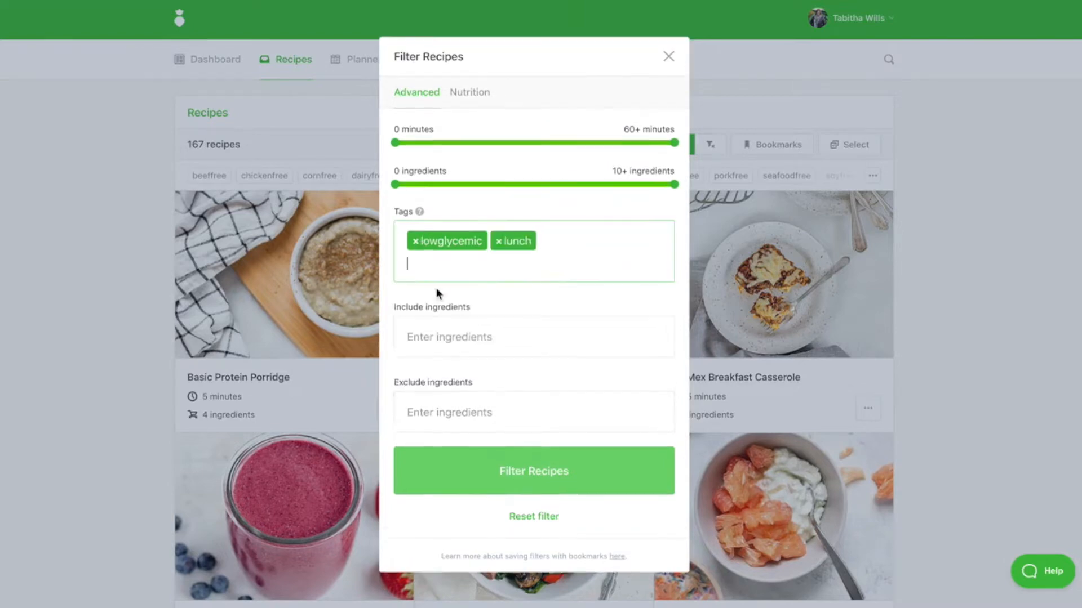
click(480, 469)
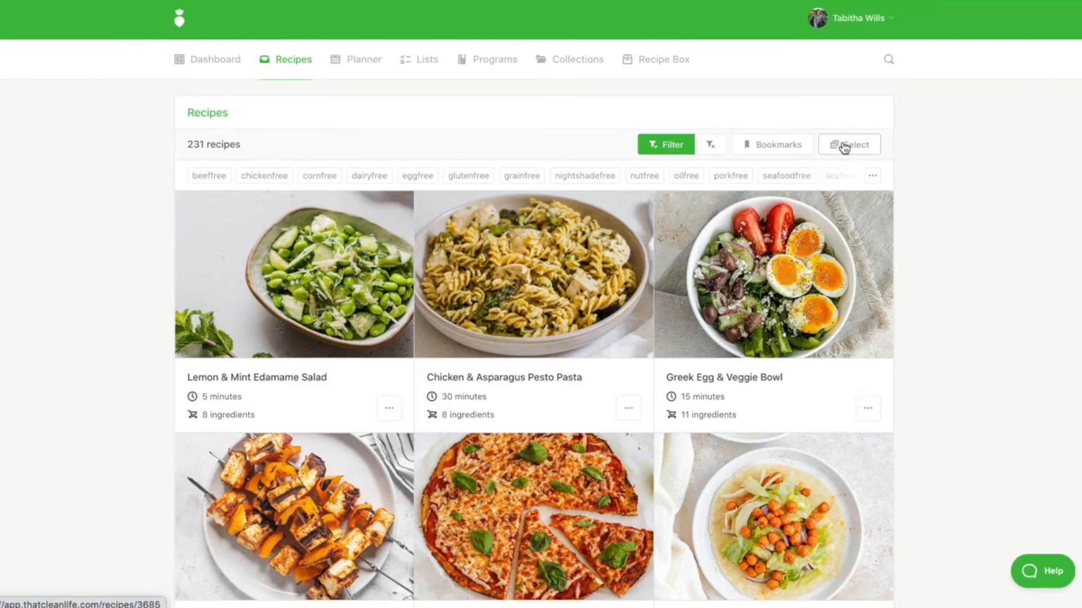
- Add Chicken & Asparagus Pesto Pasta, Greek Egg & Veggie Bowl, Tandoori Paneer Skewers, Cauliflower Margherita Pizza and Greek Burger to the Low Glycemic, High Calcium collection
click(864, 150)
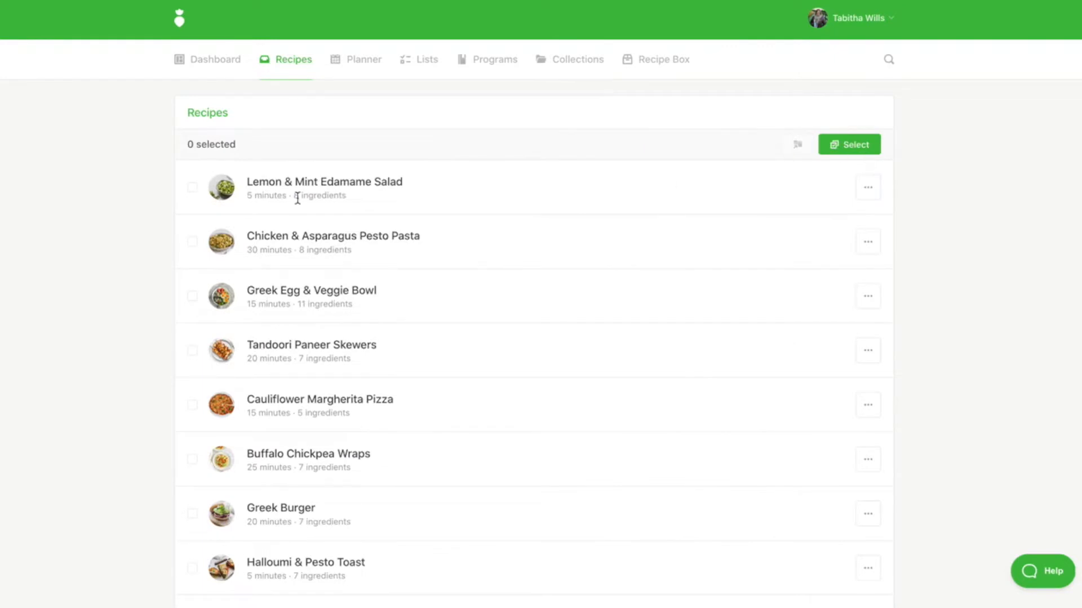
click(192, 241)
click(192, 296)
click(193, 352)
click(192, 406)
click(192, 513)
click(798, 145)
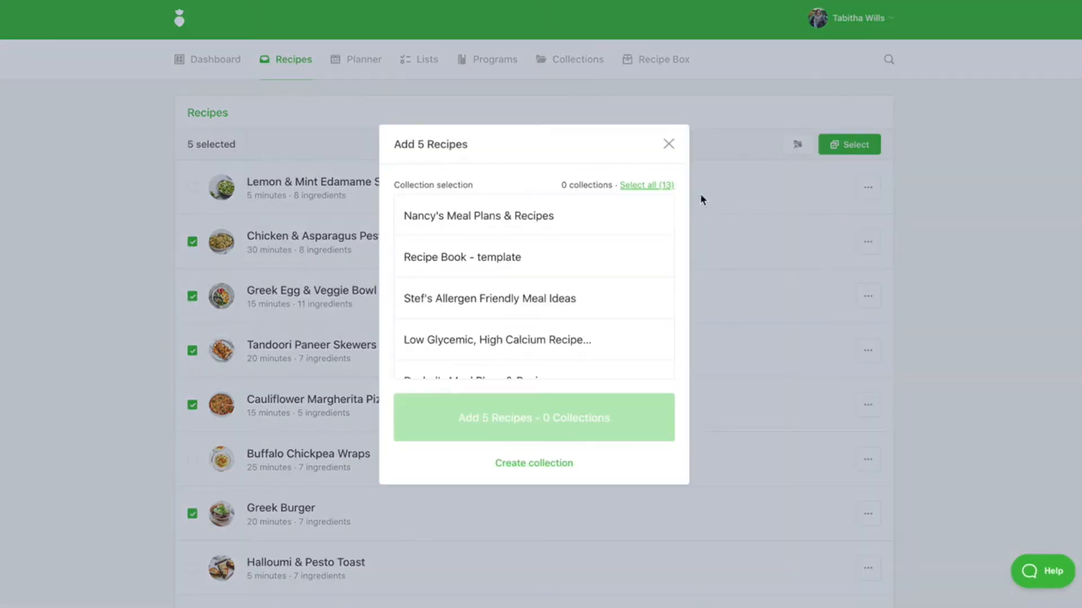
click(499, 350)
click(514, 416)
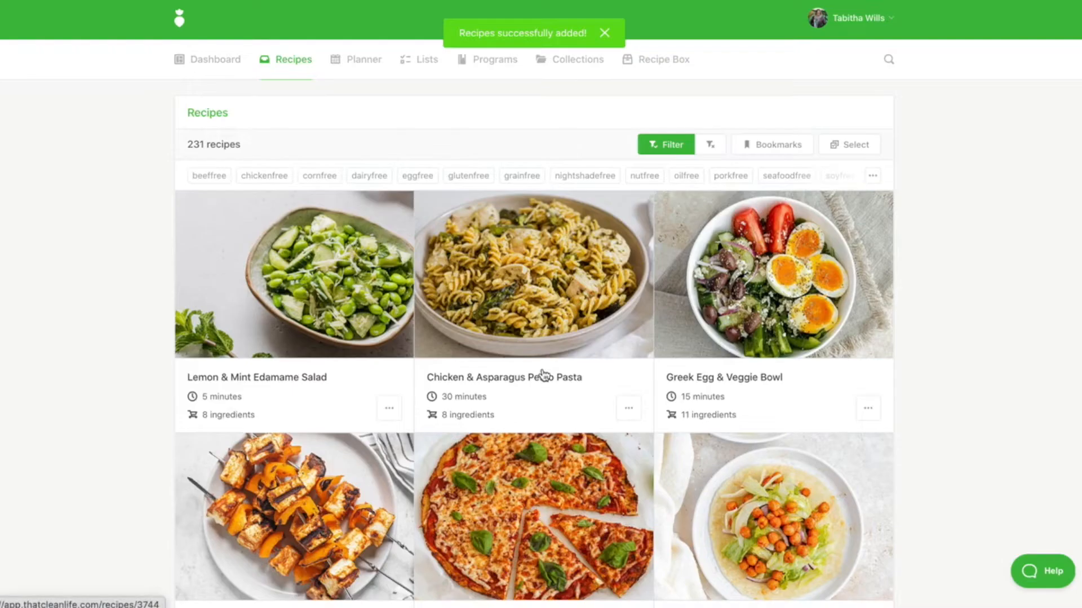
- Replace the lunch tag with dinner in the recipe filter and apply it
click(653, 145)
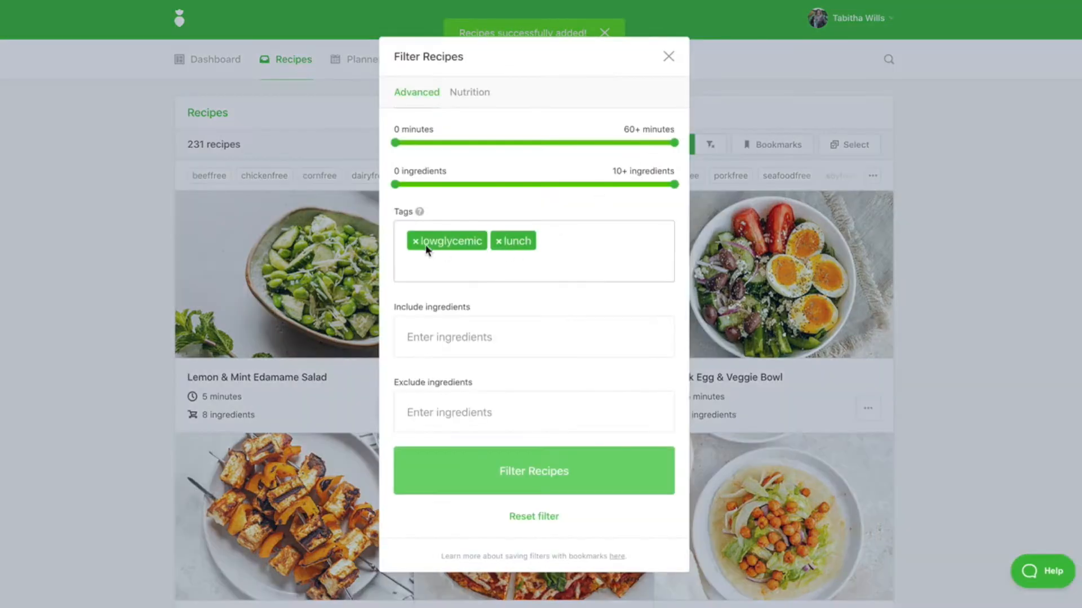
click(496, 240)
text(dinner)
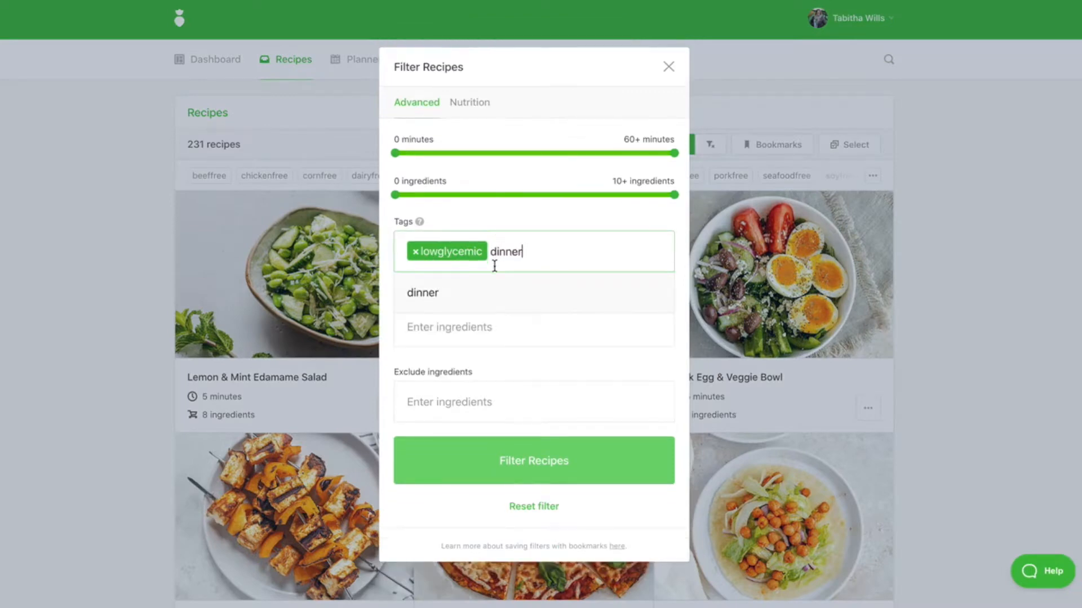
click(487, 299)
click(478, 468)
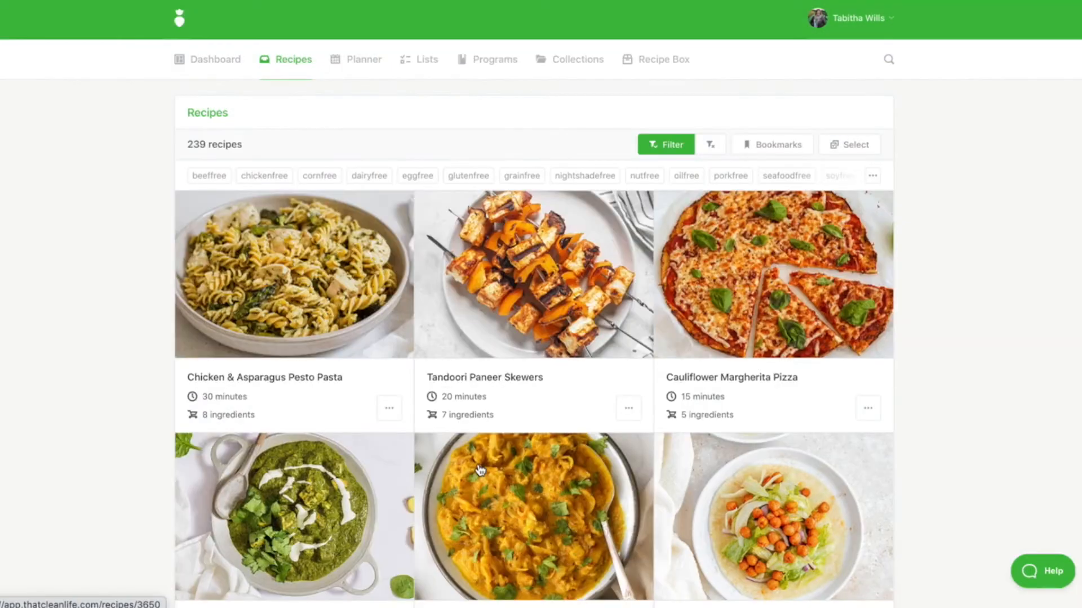
- Add Roasted Eggplant & Chickpea Wrap, Pesto Shrimp, Everything Bagel Salmon, One Pan Lemon Garlic Shrimp and Chicken Kale Salad to the Low Glycemic, High Calcium collection
scroll(479, 470, down, 3)
scroll(478, 471, up, 3)
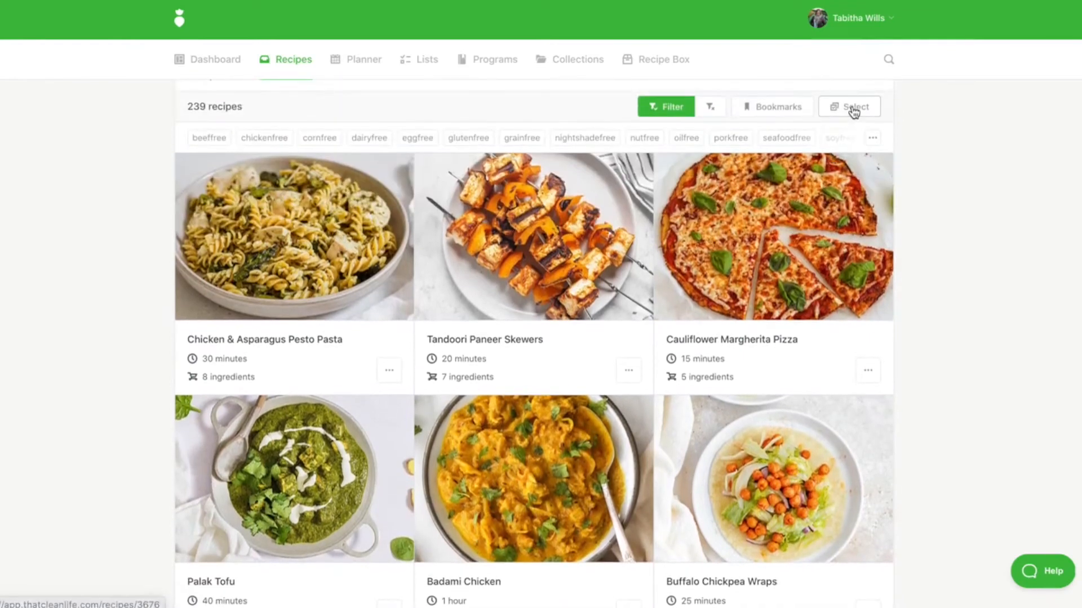
click(850, 107)
scroll(197, 470, down, 10)
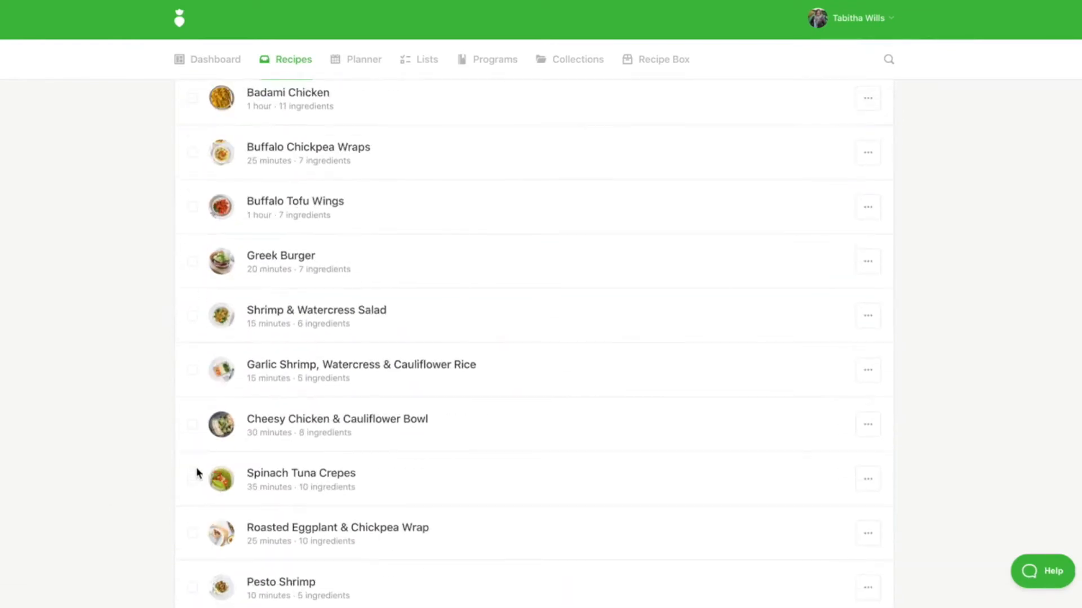
click(192, 450)
click(193, 395)
click(192, 341)
click(192, 286)
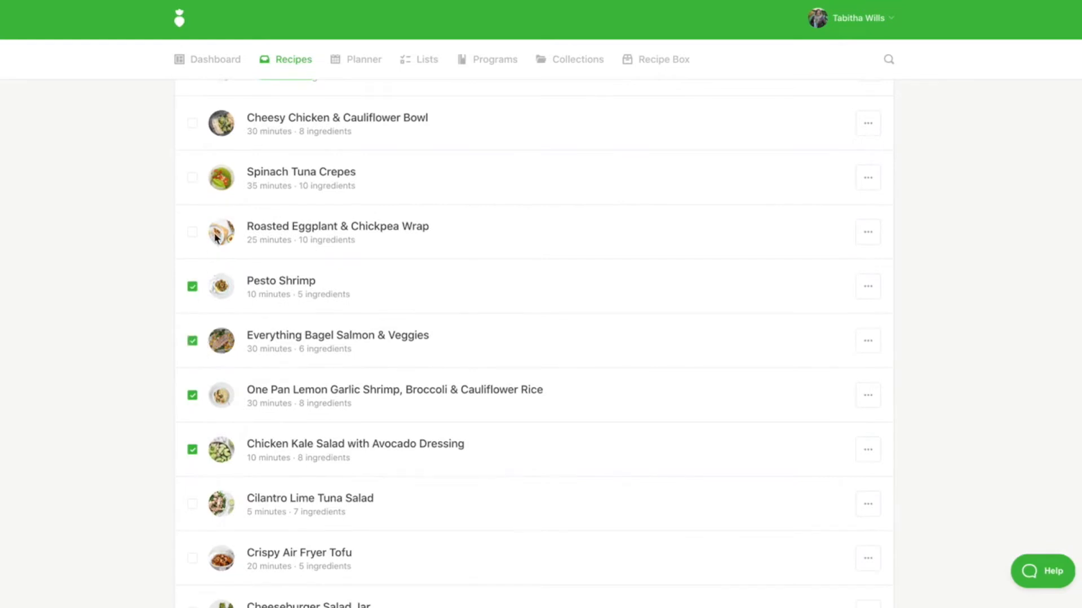
click(192, 232)
scroll(648, 214, up, 10)
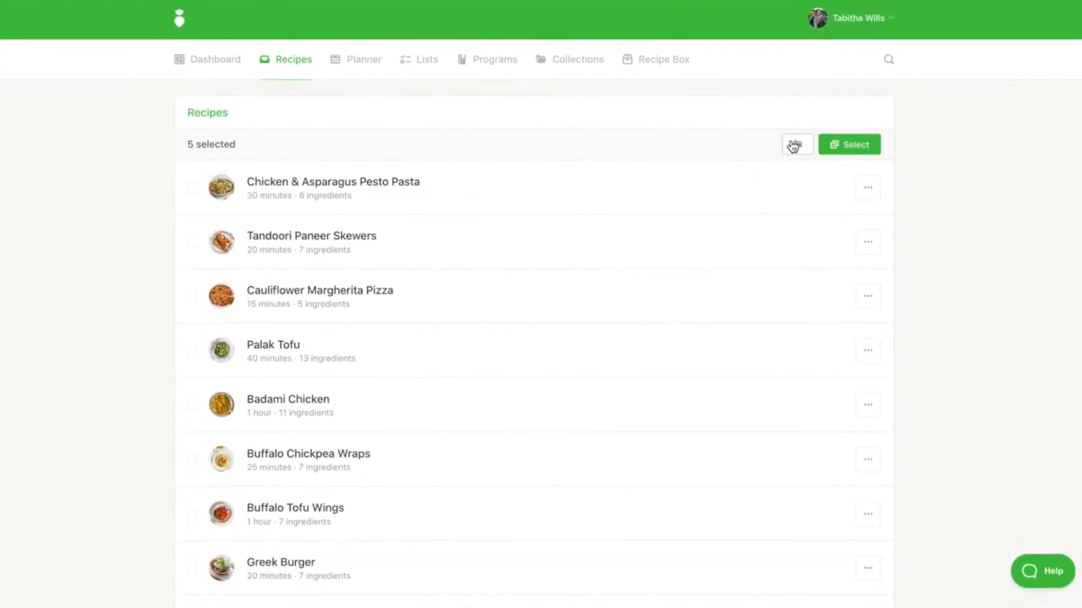
click(793, 145)
scroll(491, 338, down, 1)
click(490, 331)
click(510, 422)
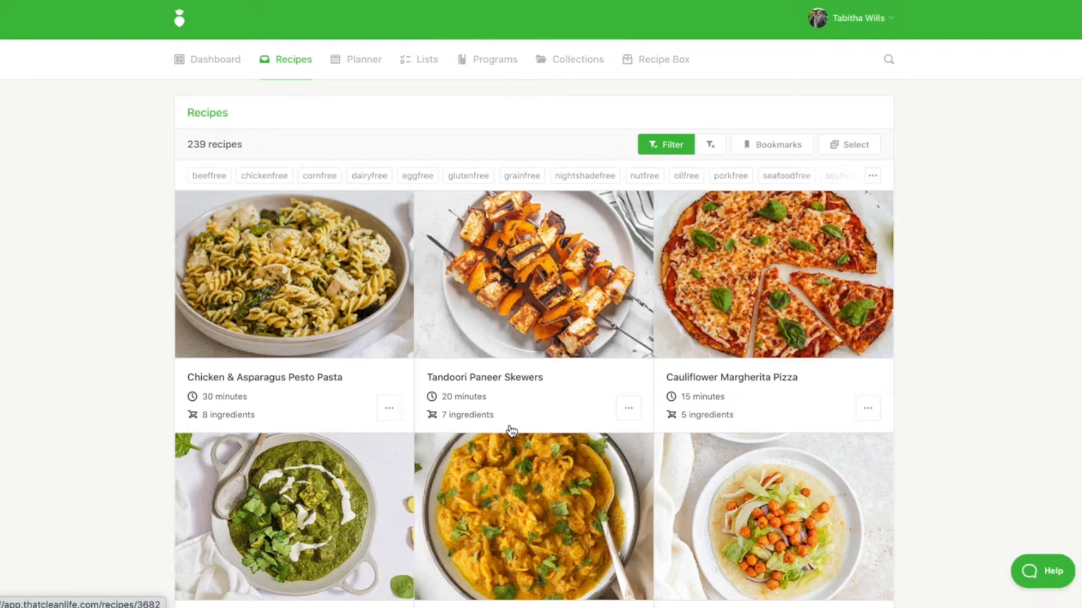
- Start a new meal plan in the planner and title it with the client's first name in the possessive followed by "Planner"
click(361, 70)
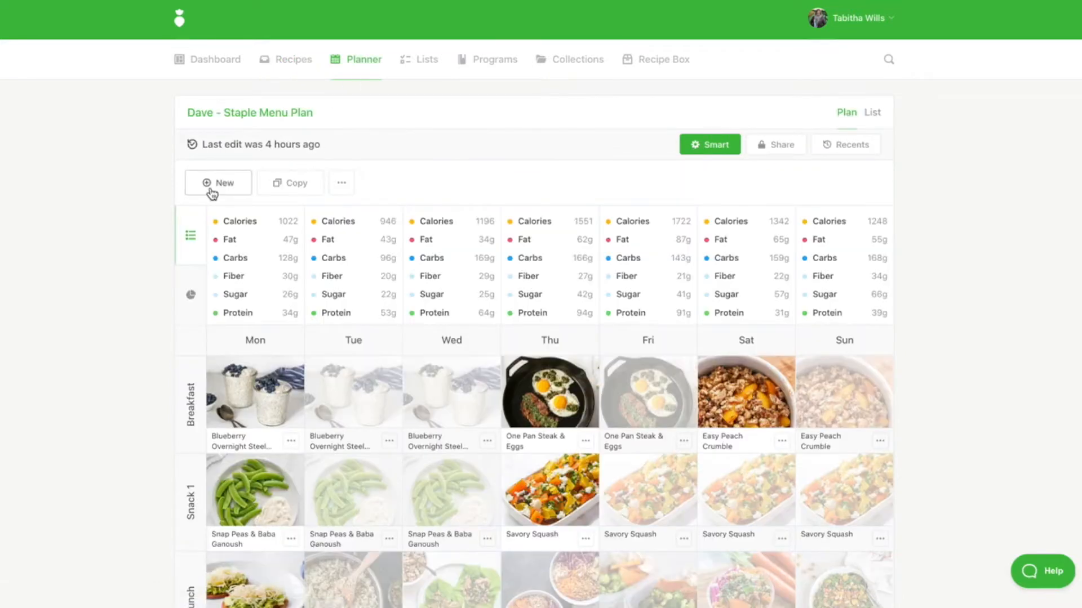
click(213, 191)
click(551, 288)
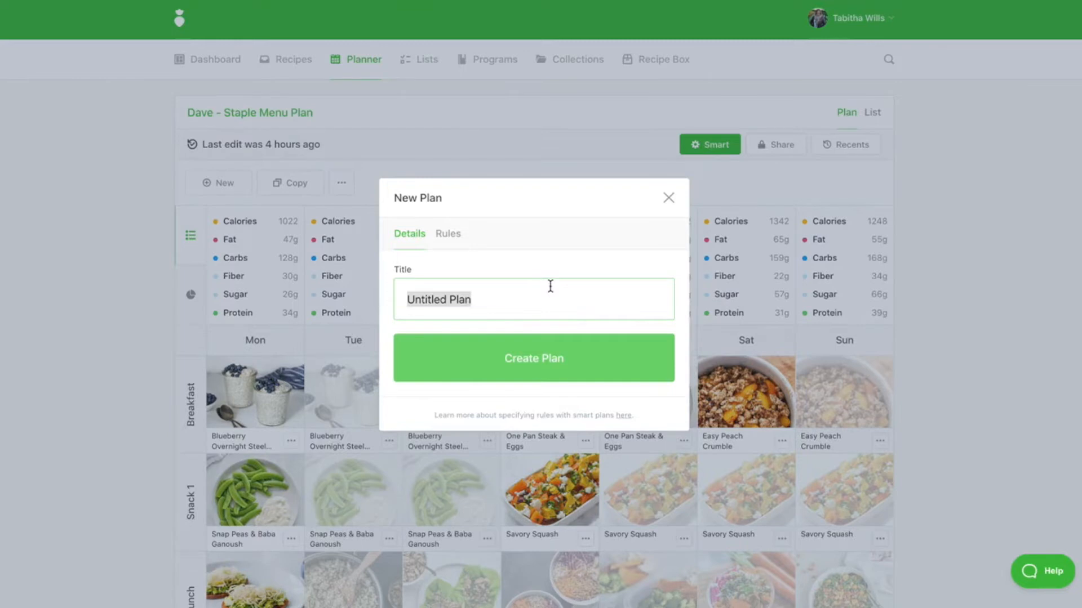
text(Barry's)
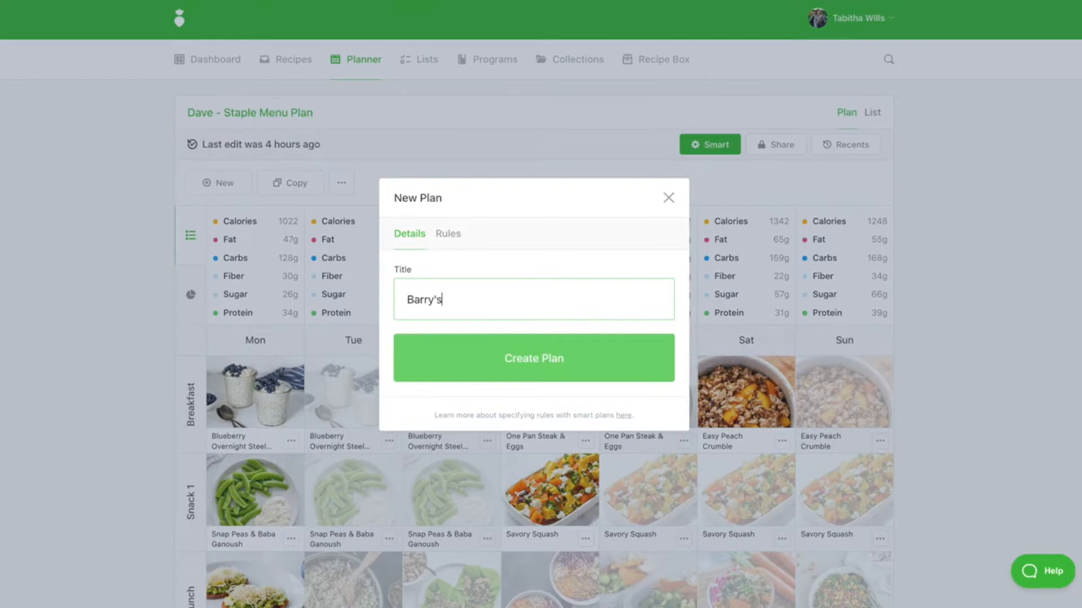
text( Planner)
- Add the lowglycemic tag to the new plan's rules and create the plan
click(451, 234)
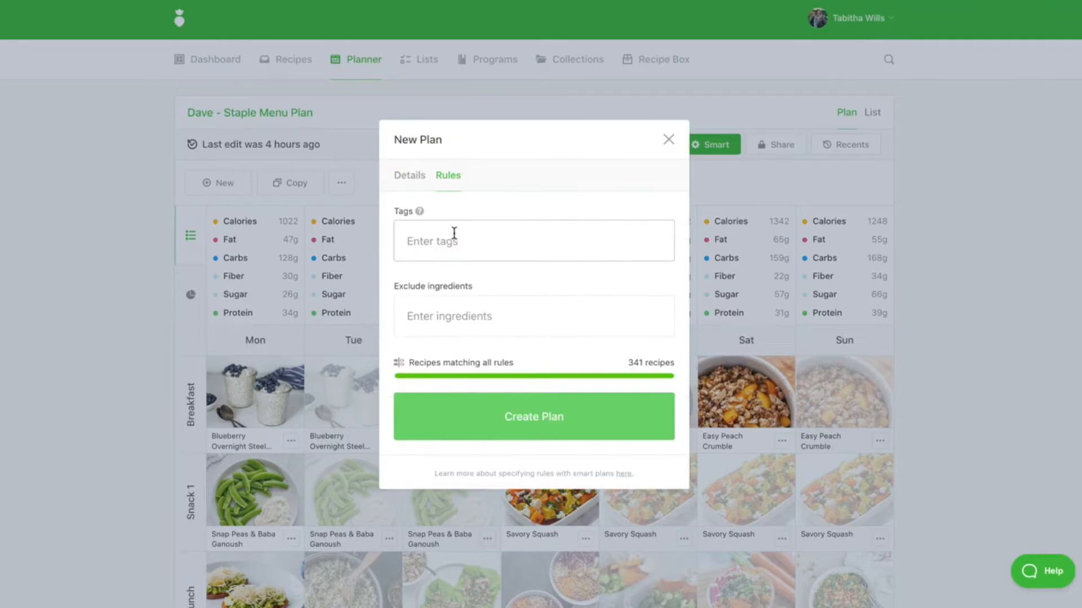
click(464, 237)
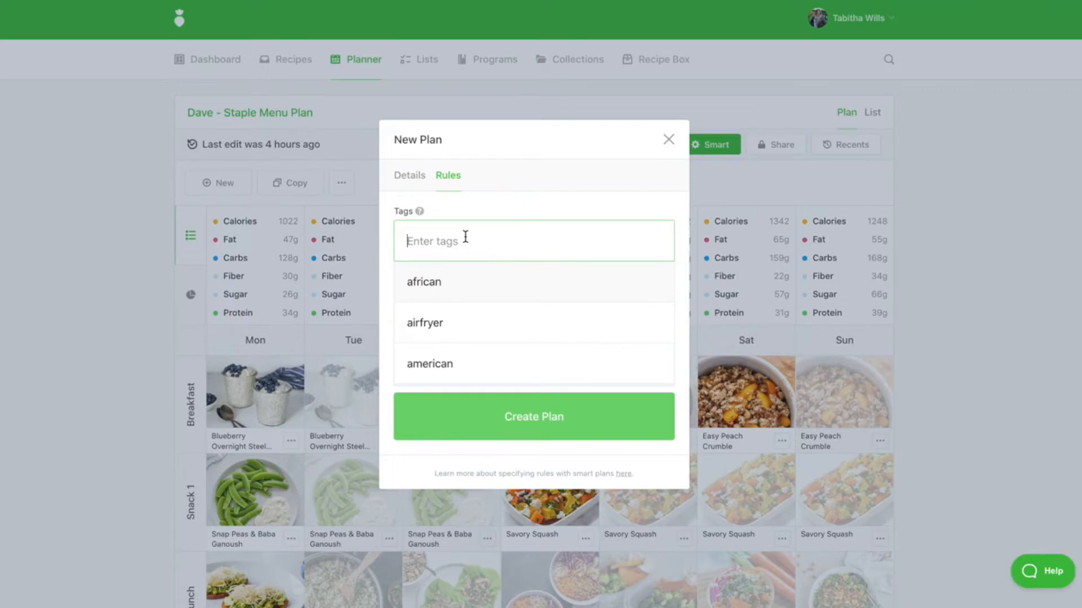
text(low)
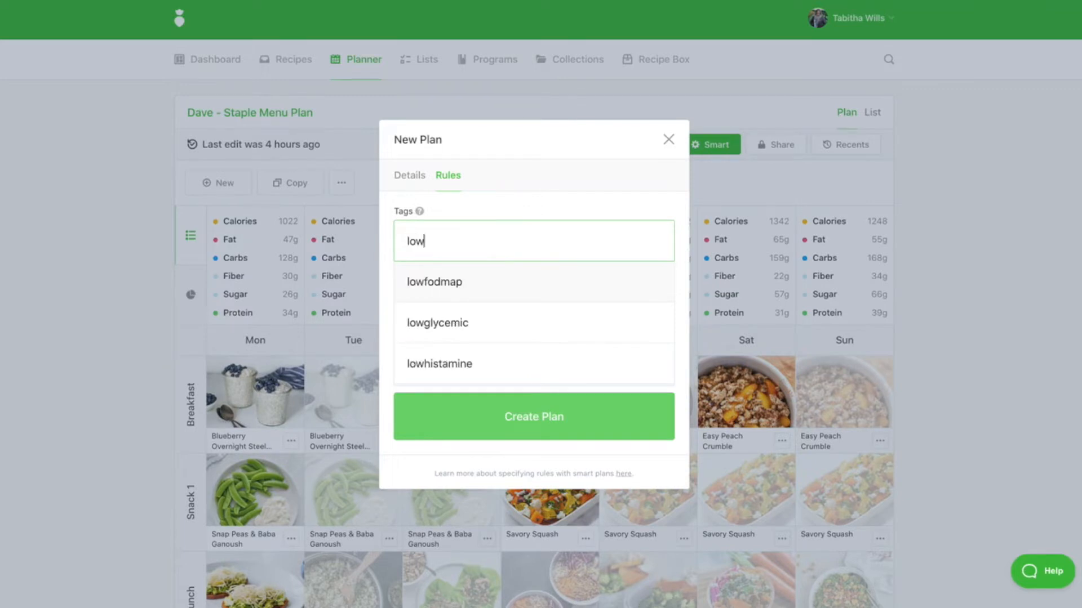
click(476, 322)
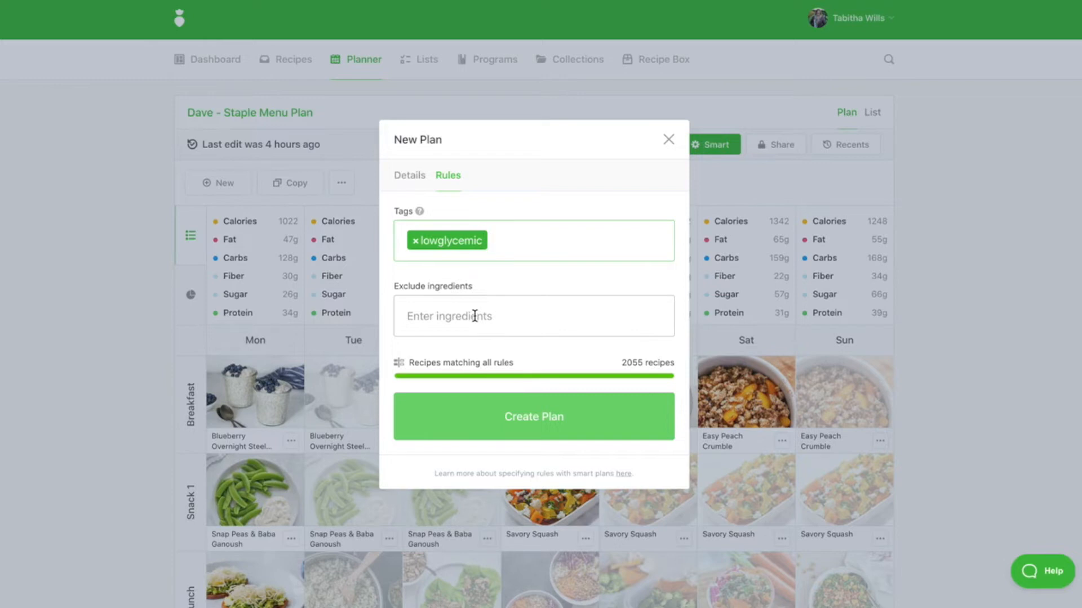
click(514, 415)
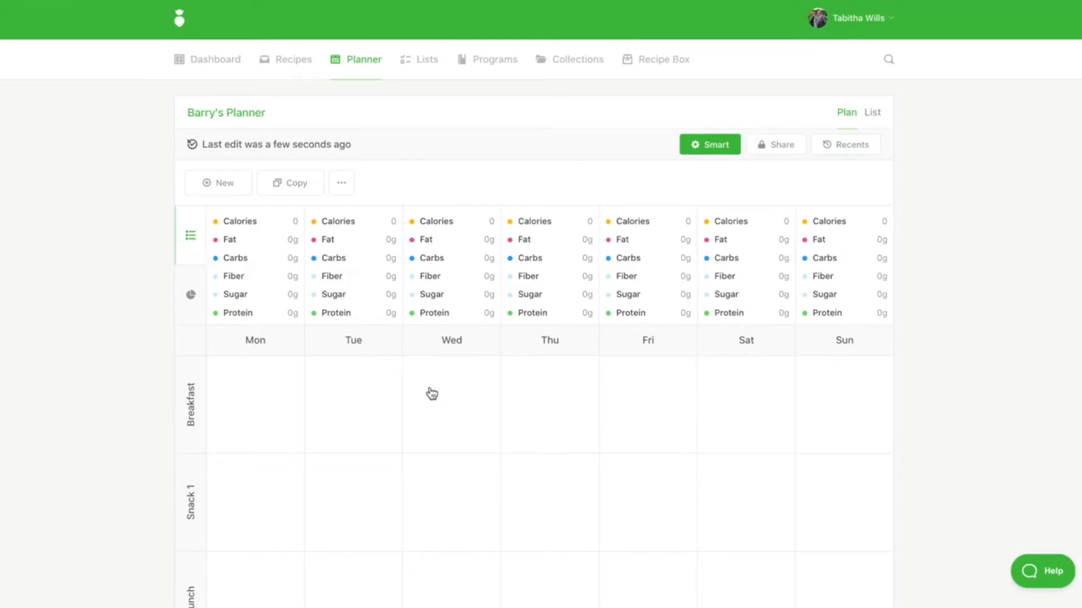
- Add the client's new plan to the Low Glycemic, High Calcium Recipes & Planner collection
click(342, 182)
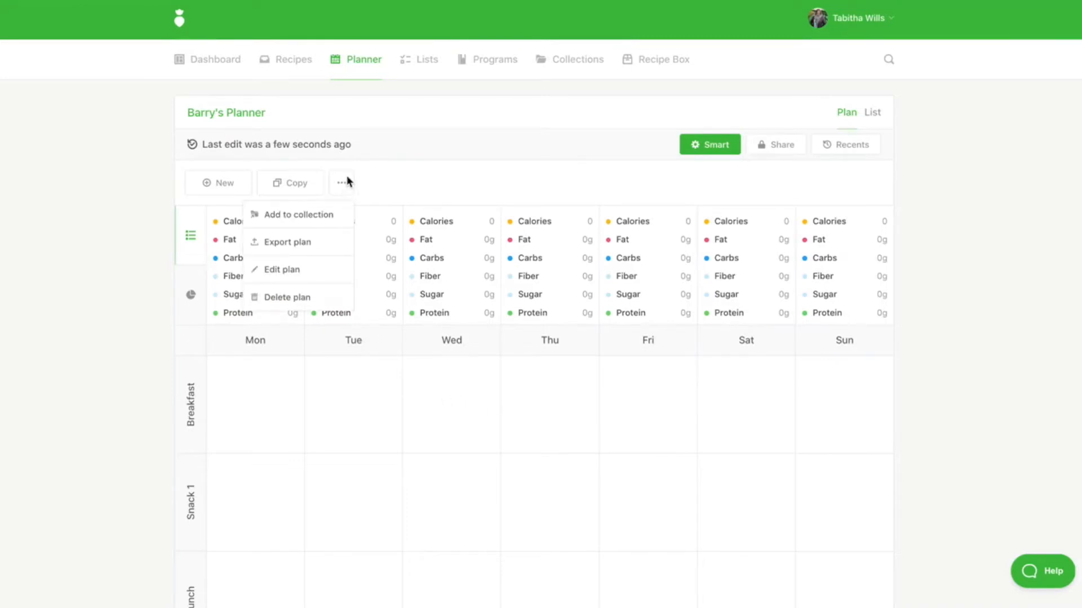
click(328, 215)
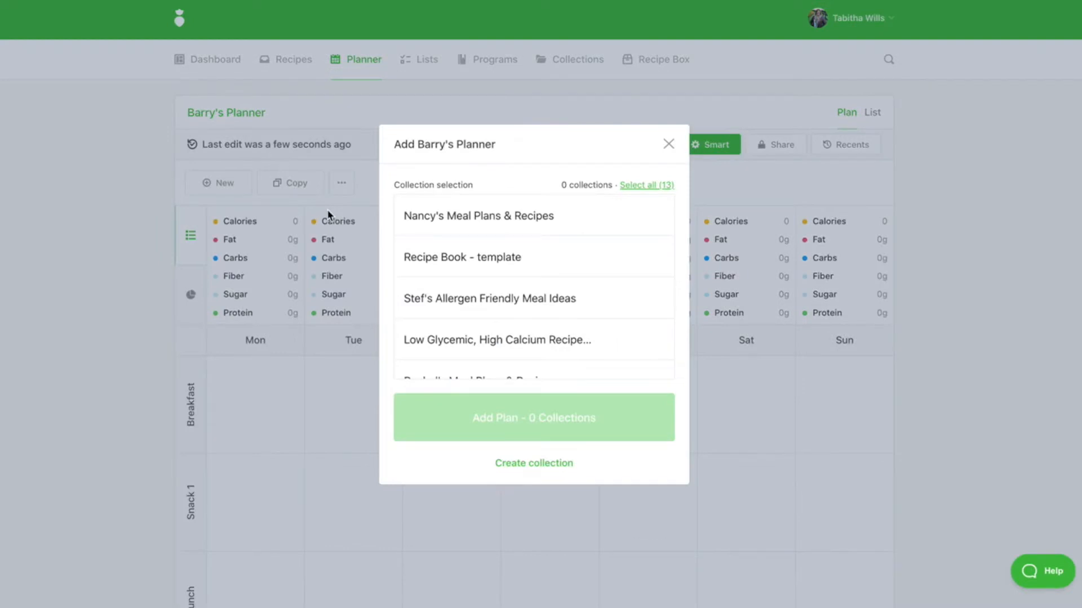
click(533, 342)
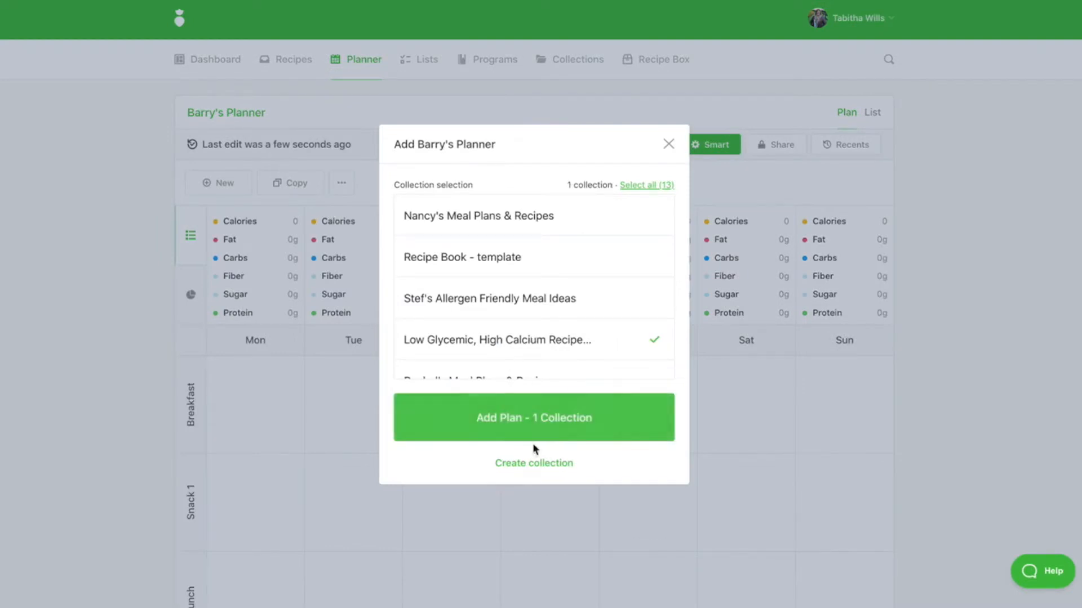
click(554, 432)
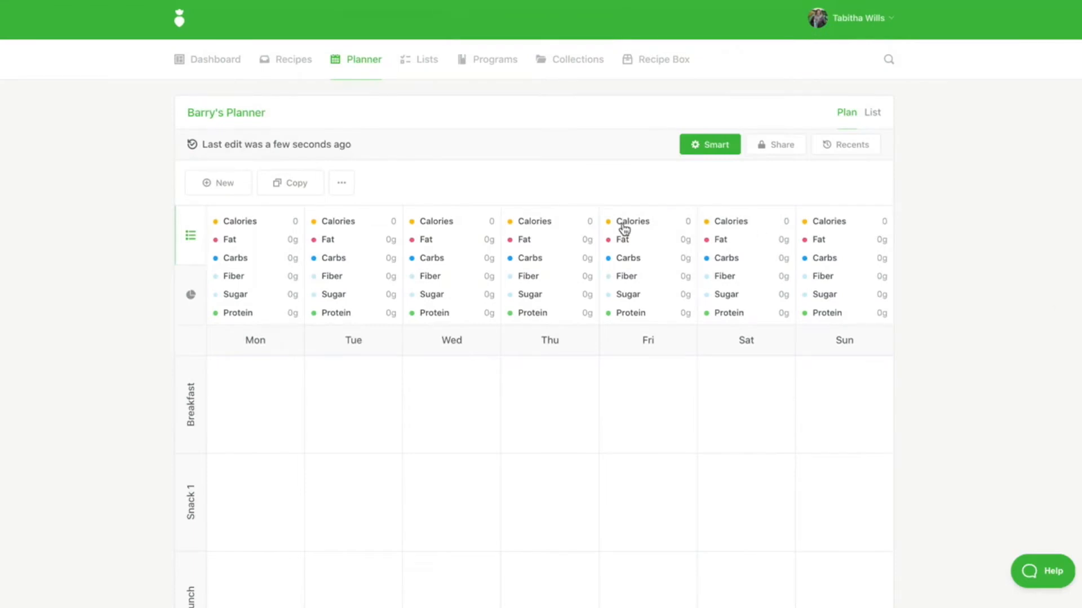
- Turn on link sharing for the Low Glycemic, High Calcium Recipes & Planner collection and allow edits
click(558, 67)
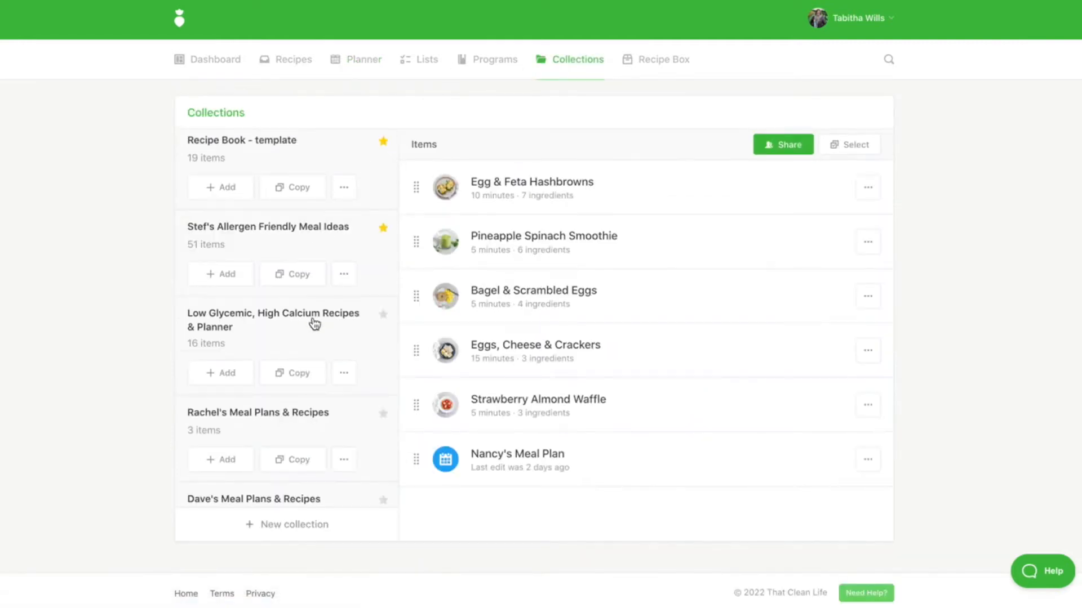
click(314, 321)
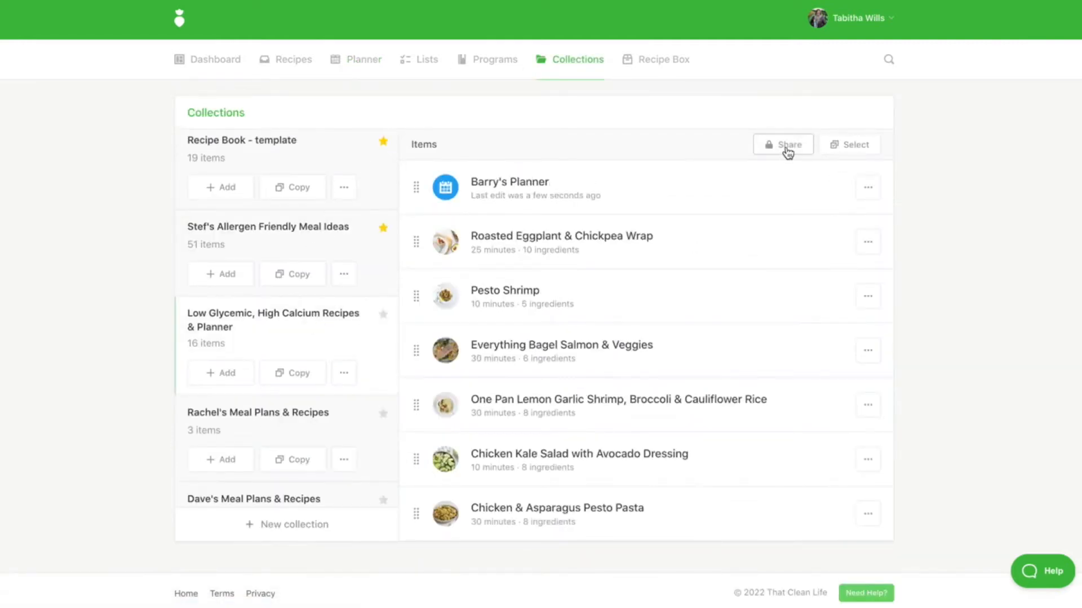
click(788, 147)
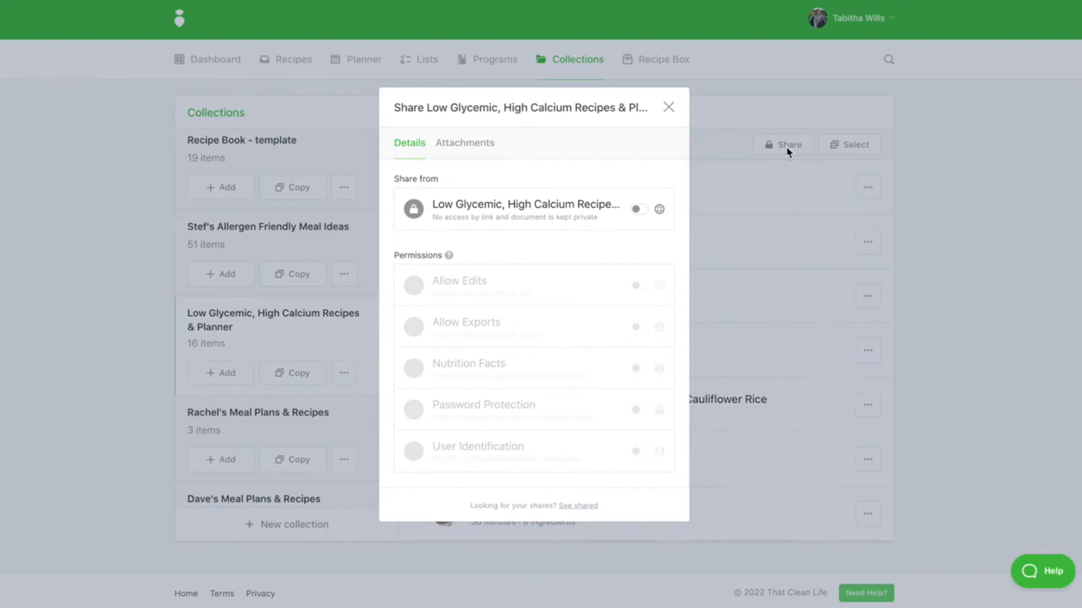
click(636, 210)
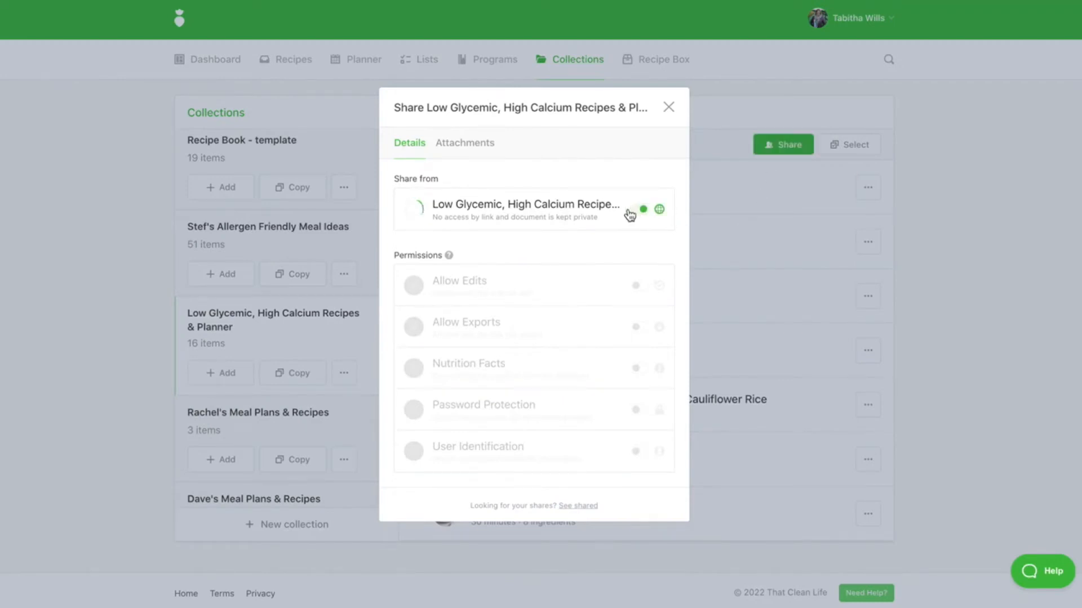
click(639, 307)
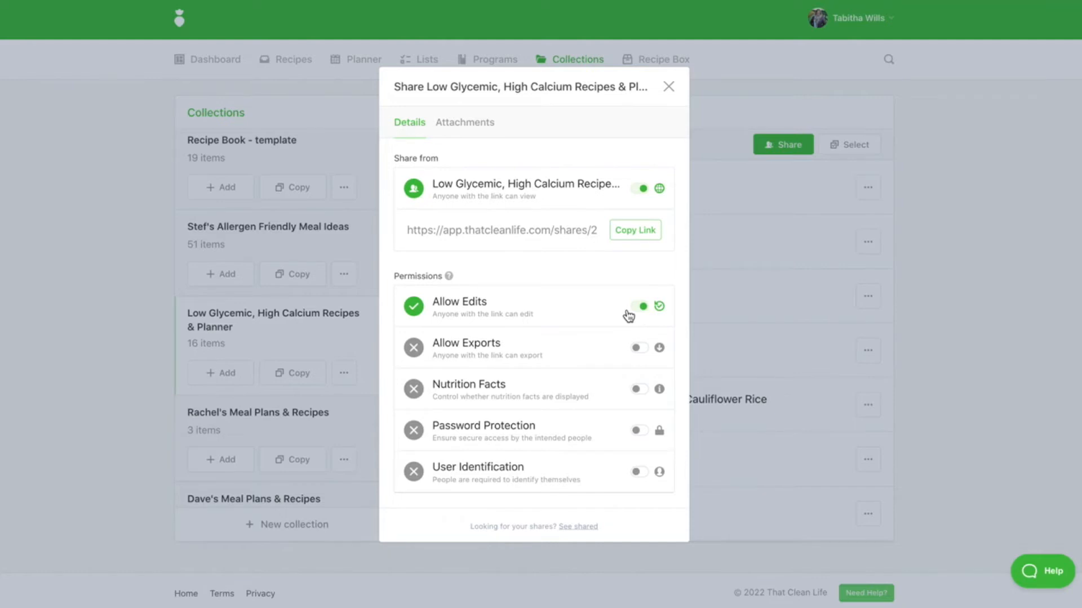
- Start a Rich Text attachment named "Welcome" for the shared collection
click(465, 125)
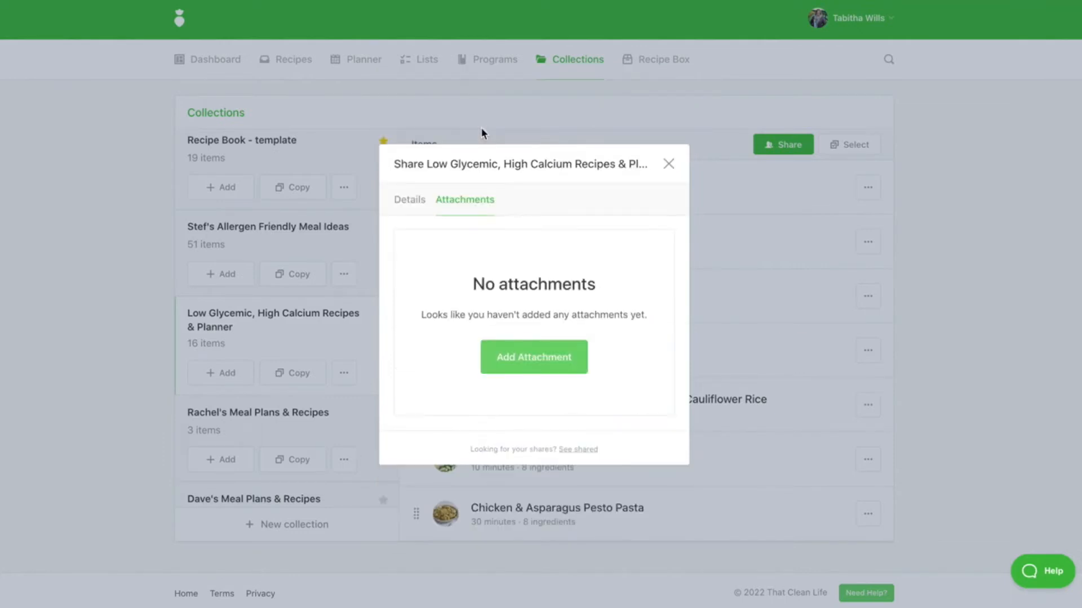
click(564, 364)
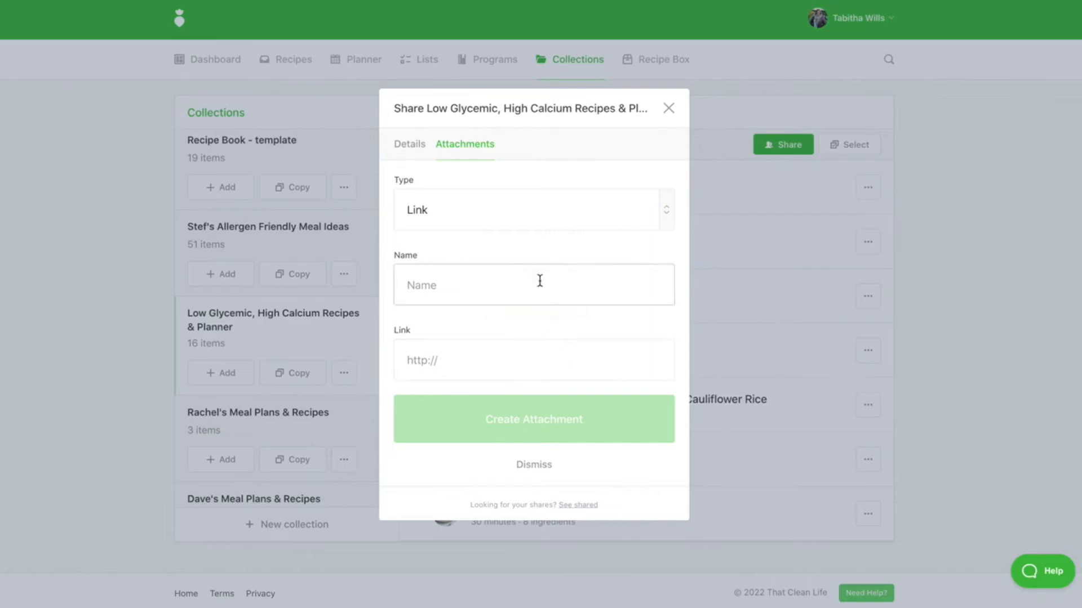
click(536, 209)
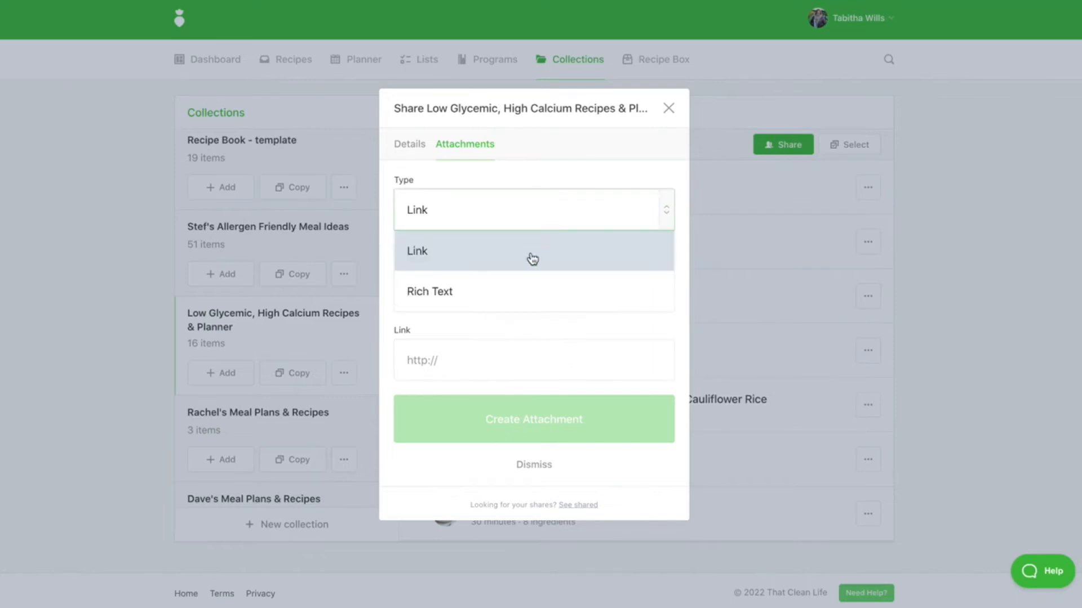
click(532, 292)
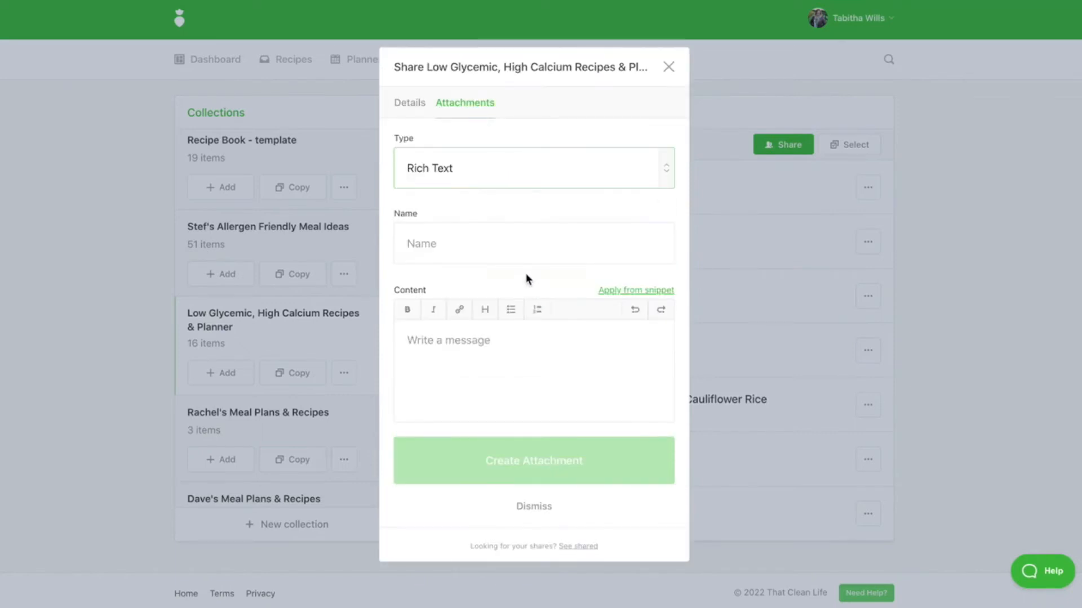
click(513, 232)
text(Welcome)
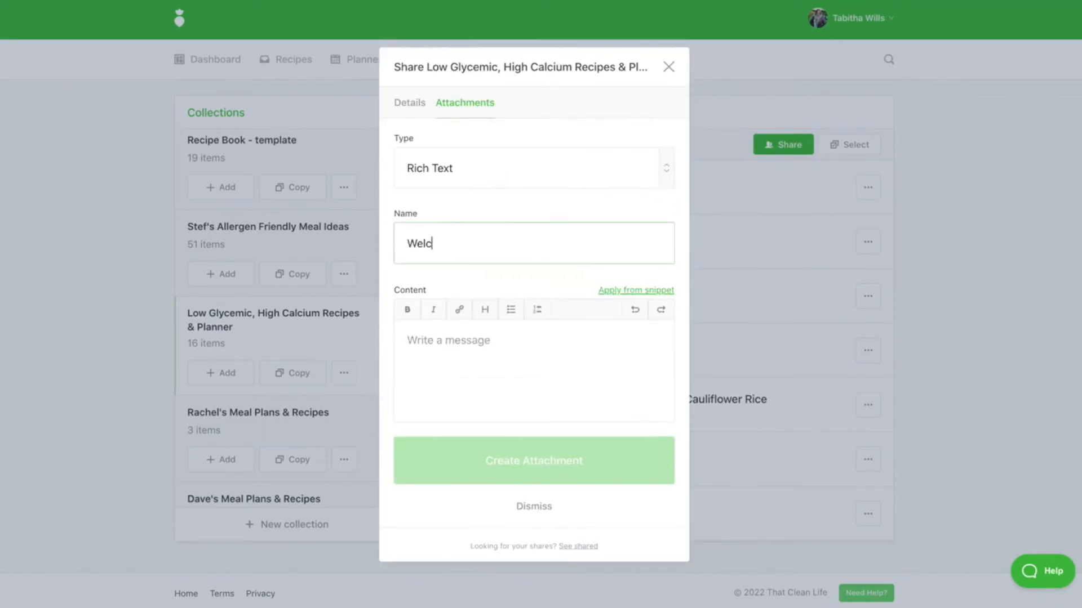
- Fill the Welcome attachment with the Meal Planning Guide Introduction template and address its greeting to the client by first name
click(547, 380)
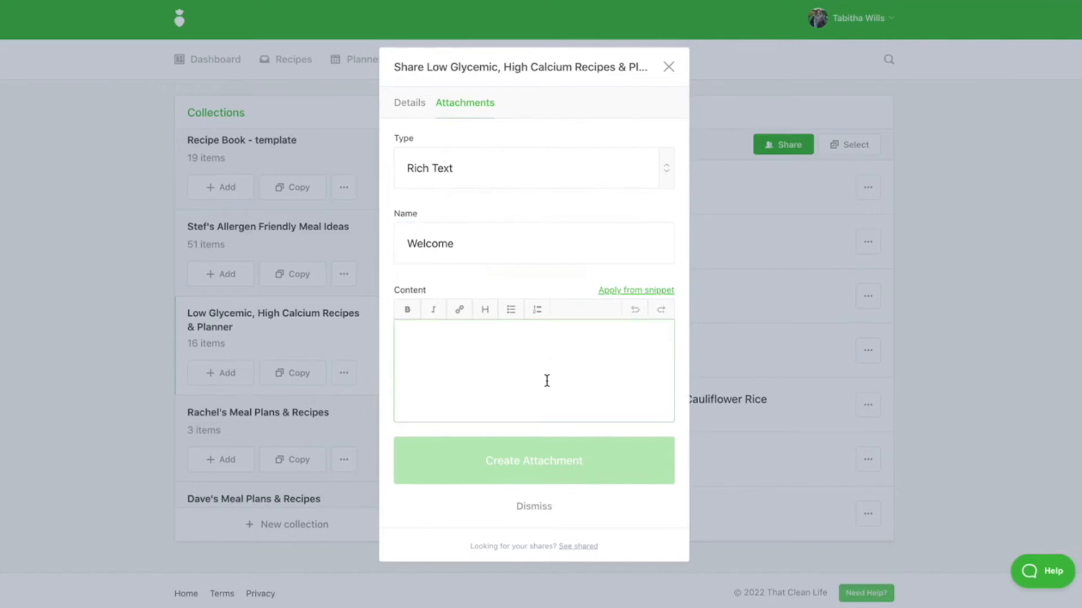
click(619, 294)
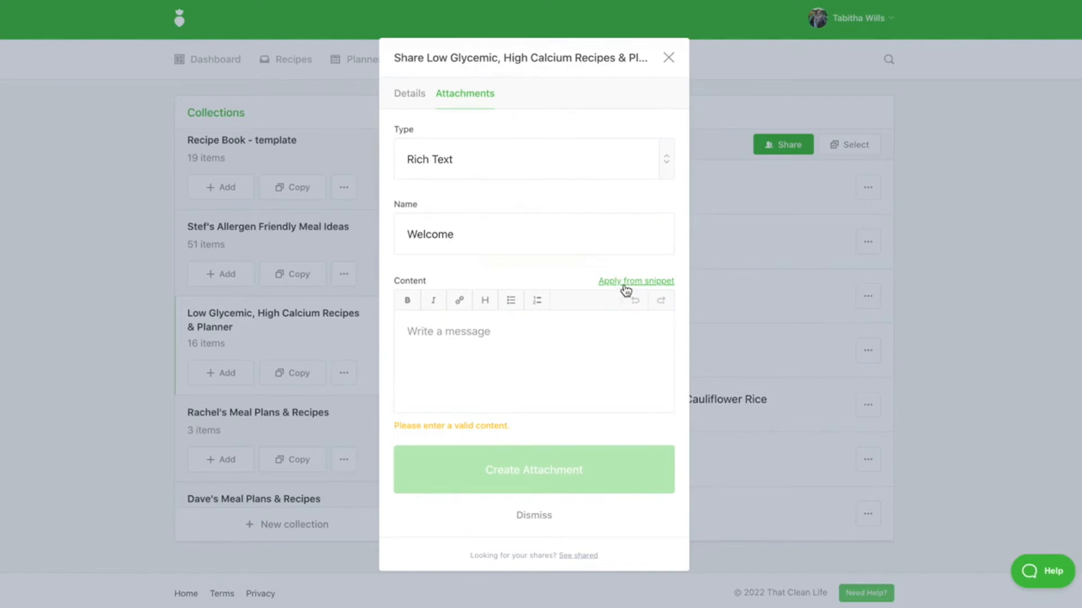
click(626, 280)
click(613, 187)
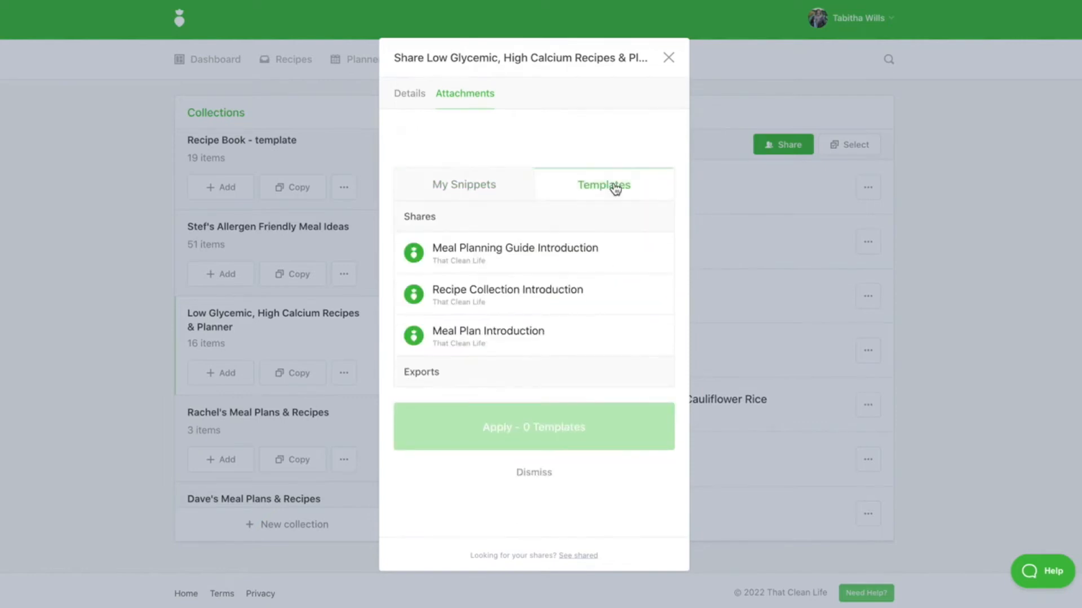
click(483, 264)
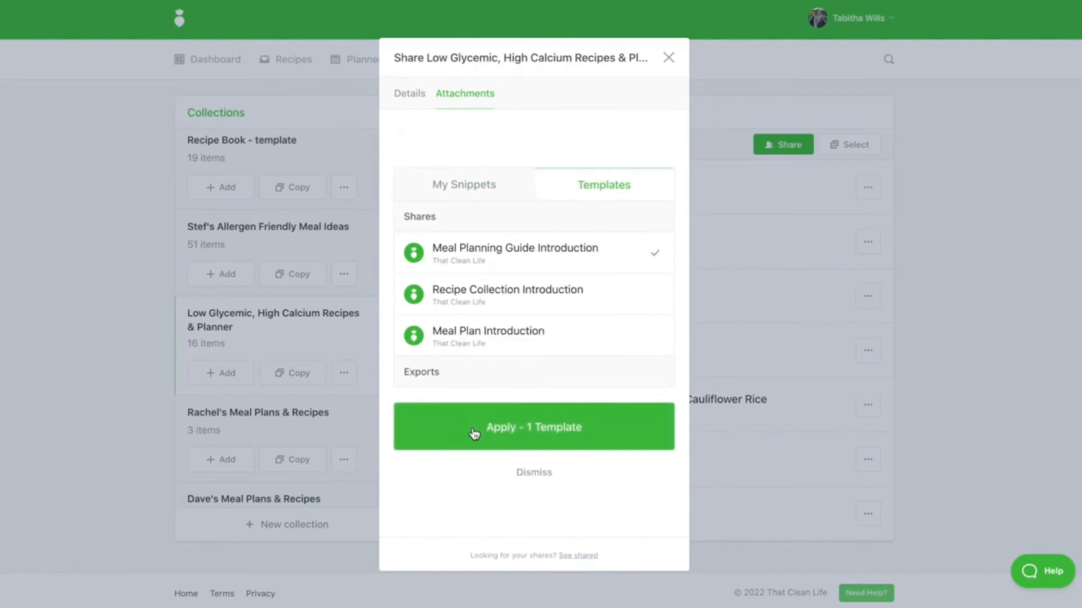
click(474, 434)
click(442, 333)
text(Barry,)
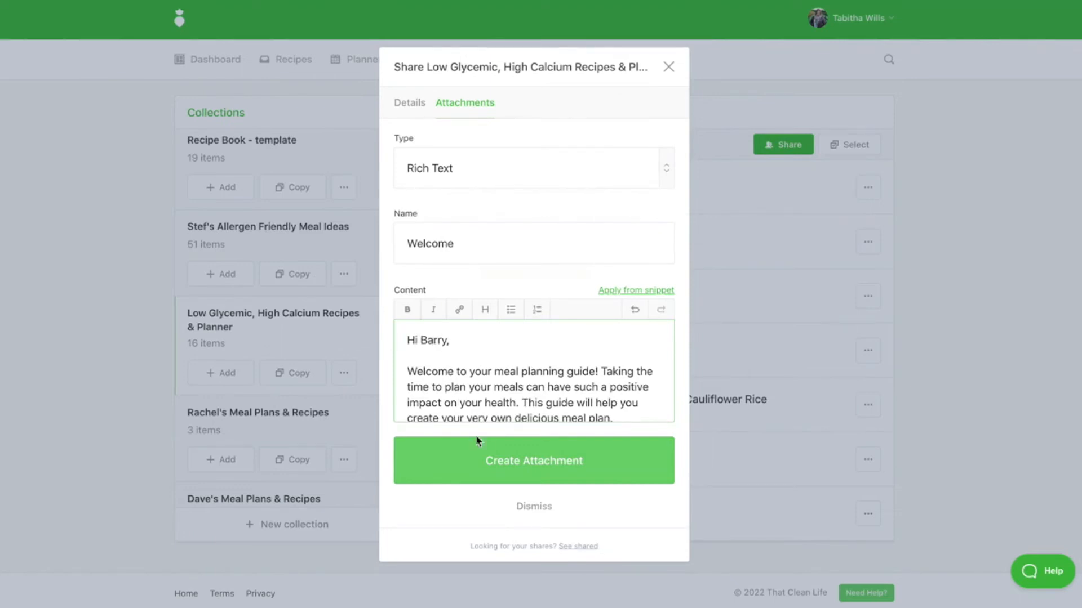
- Create the Welcome attachment and pin it in the share's attachment list
click(516, 475)
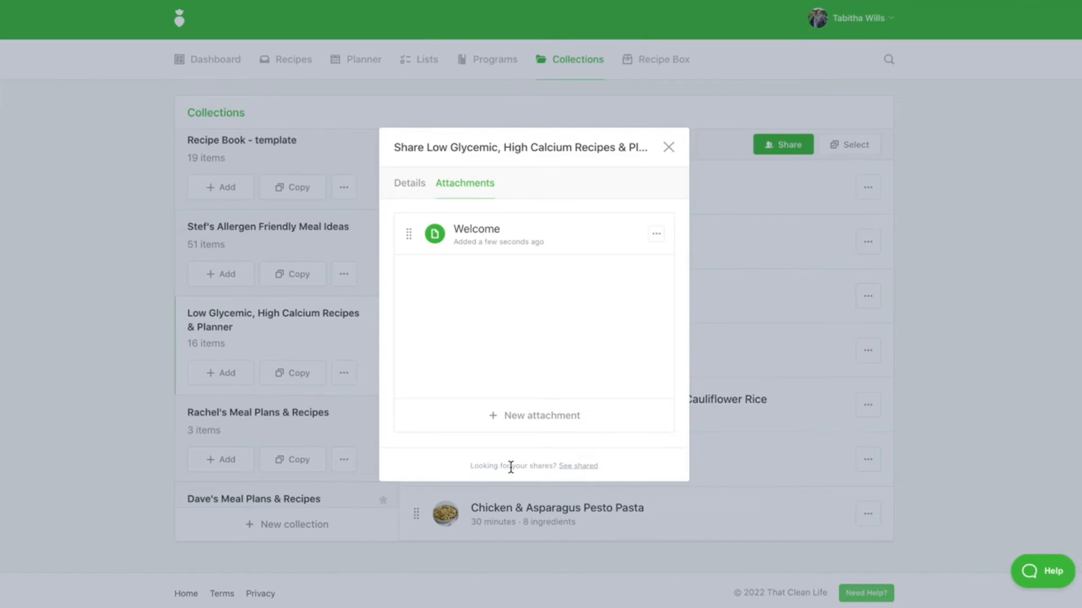
click(657, 235)
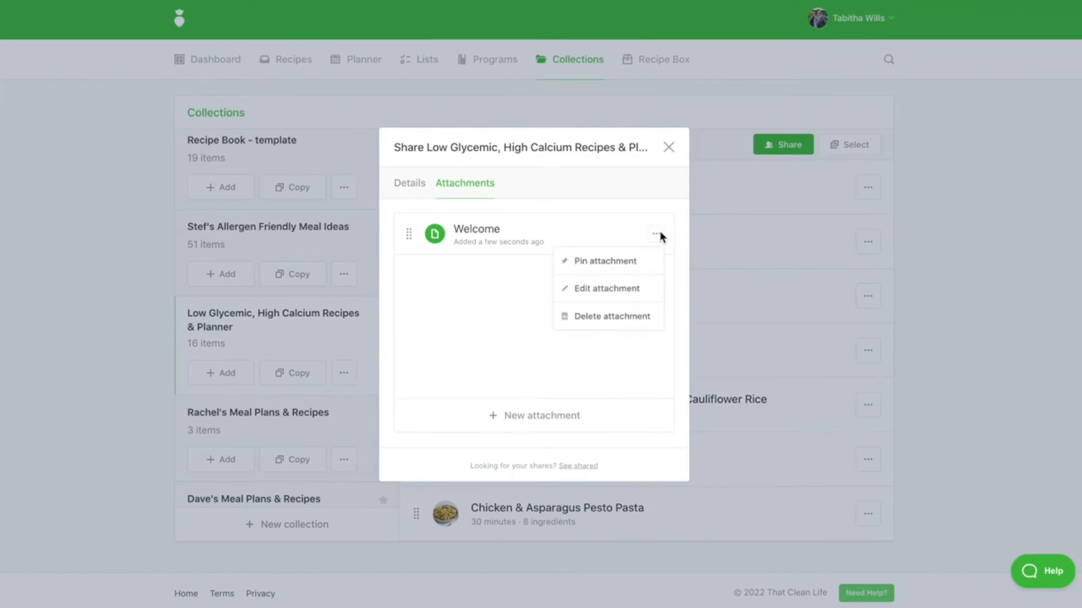
click(622, 268)
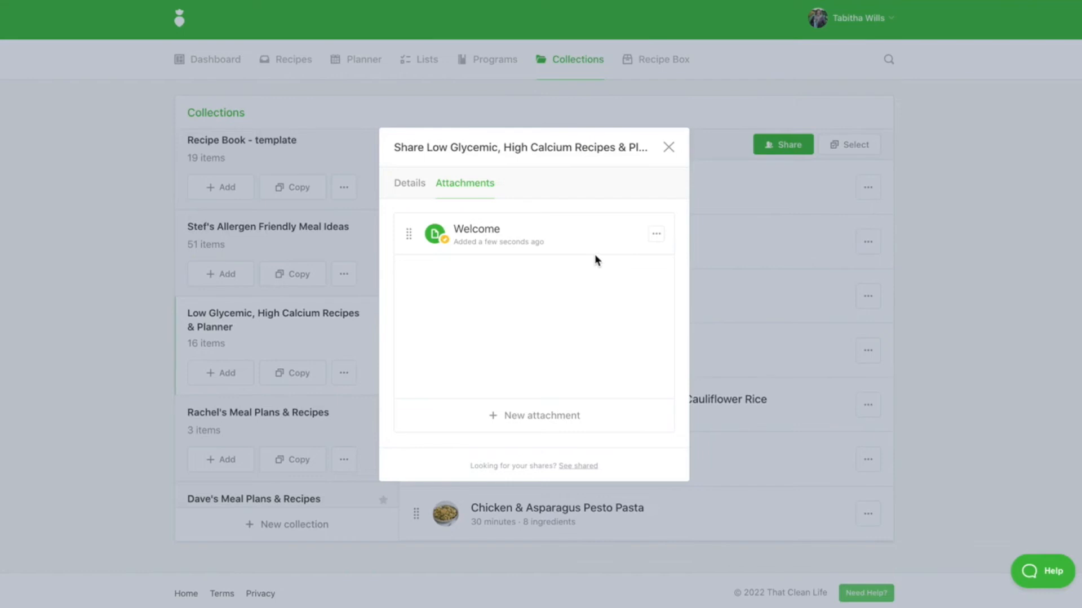
- Copy the collection's share link from the share details and open it in a new browser tab
click(409, 185)
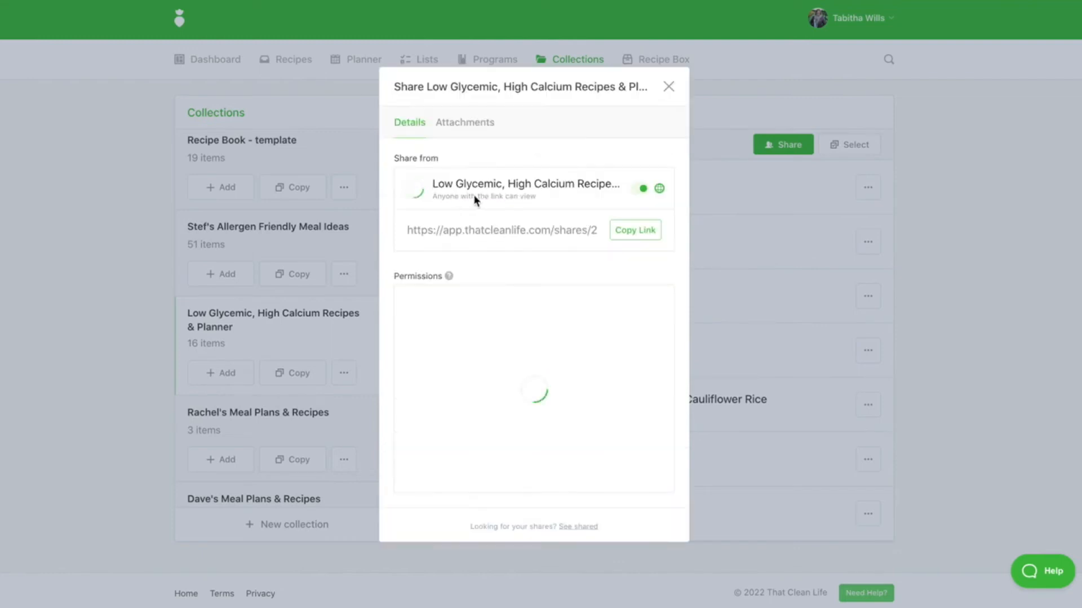
click(640, 232)
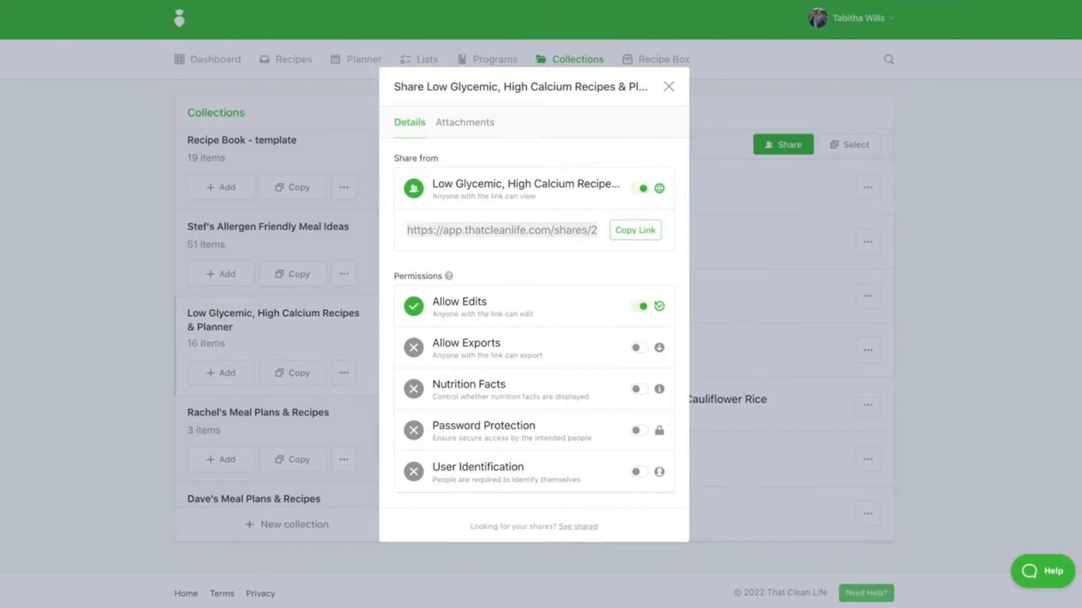
key(super+t)
key(super+v)
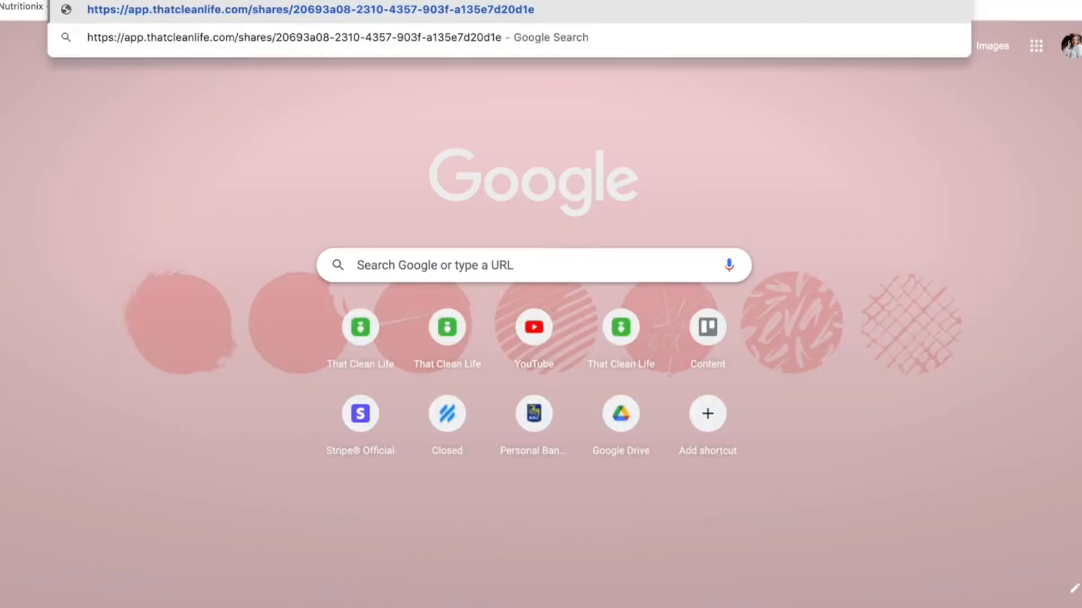
key(Return)
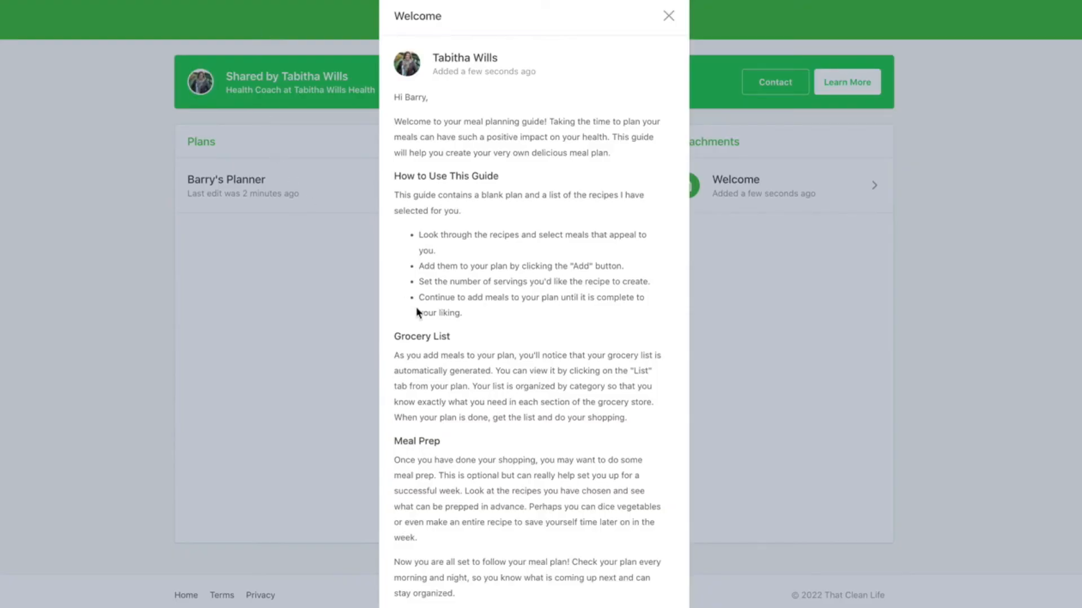
- Read through the Welcome message, close it and look over the recipes in the shared collection
scroll(415, 306, down, 1)
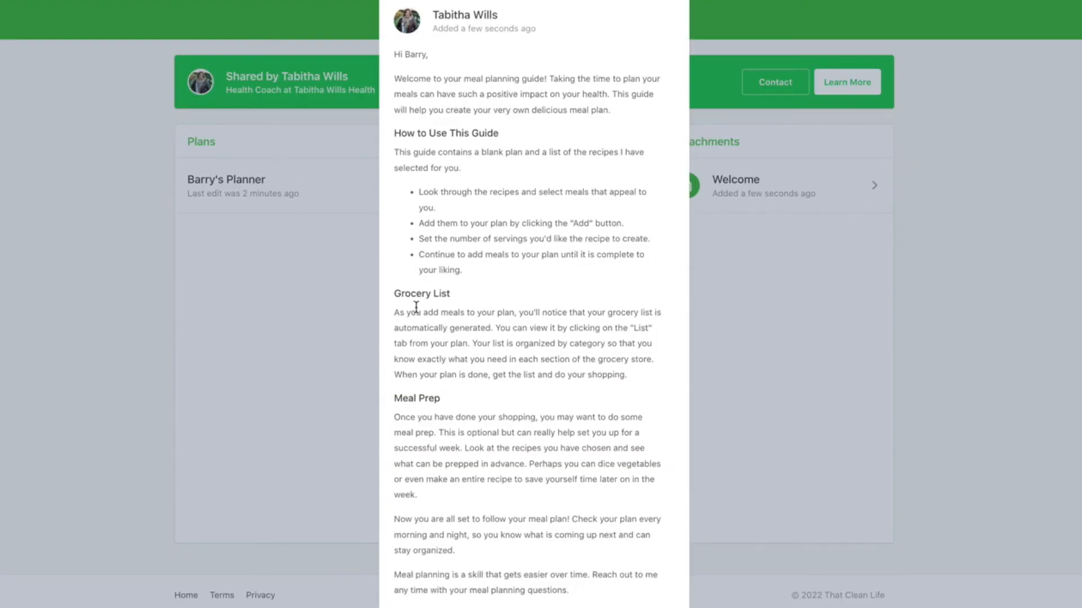
click(213, 328)
scroll(534, 372, down, 7)
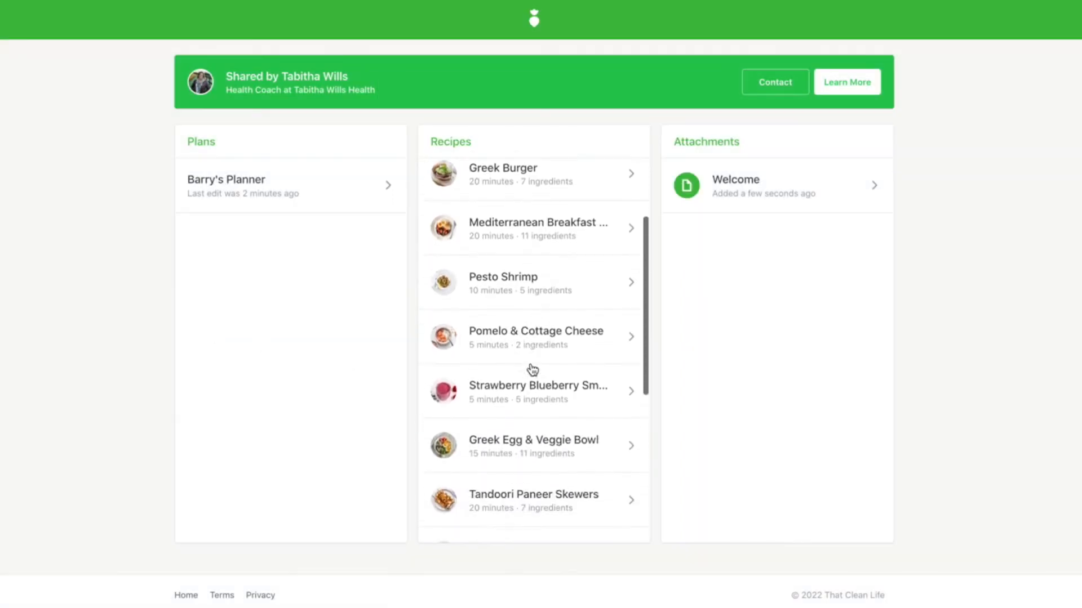
scroll(532, 370, up, 7)
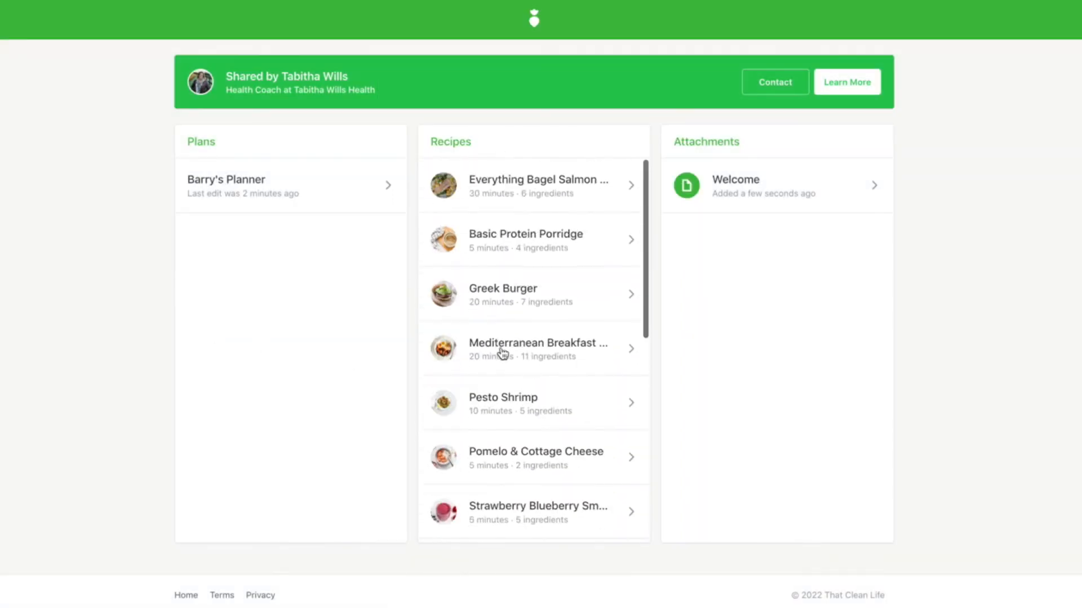
- In the shared client planner, add Pomelo & Cottage Cheese as a 1-serving breakfast for Monday, Tuesday and Wednesday
click(248, 180)
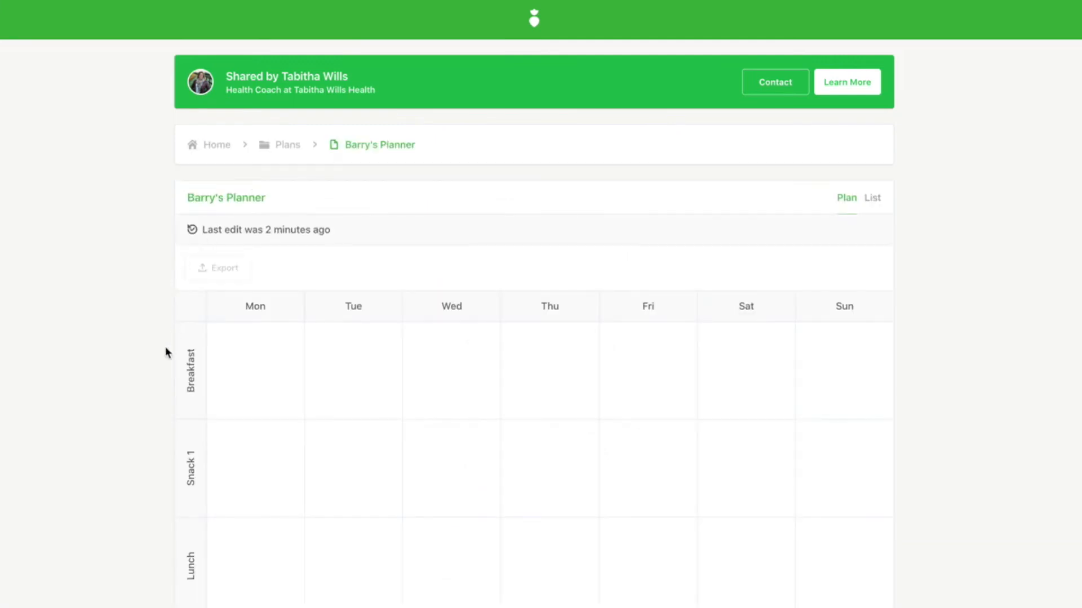
scroll(167, 360, down, 1)
scroll(166, 361, down, 1)
click(266, 309)
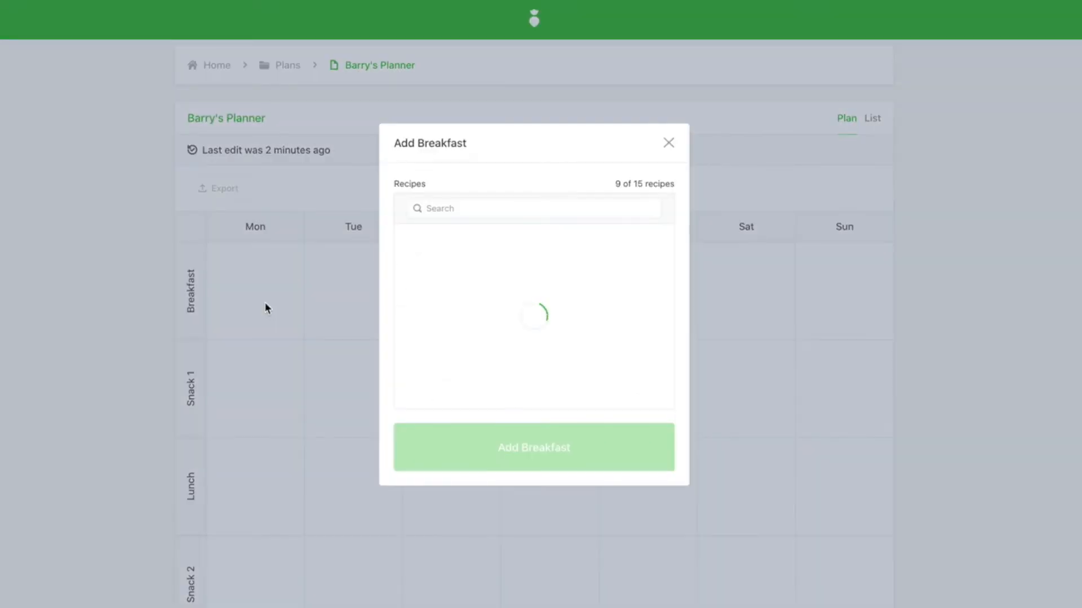
scroll(572, 338, down, 4)
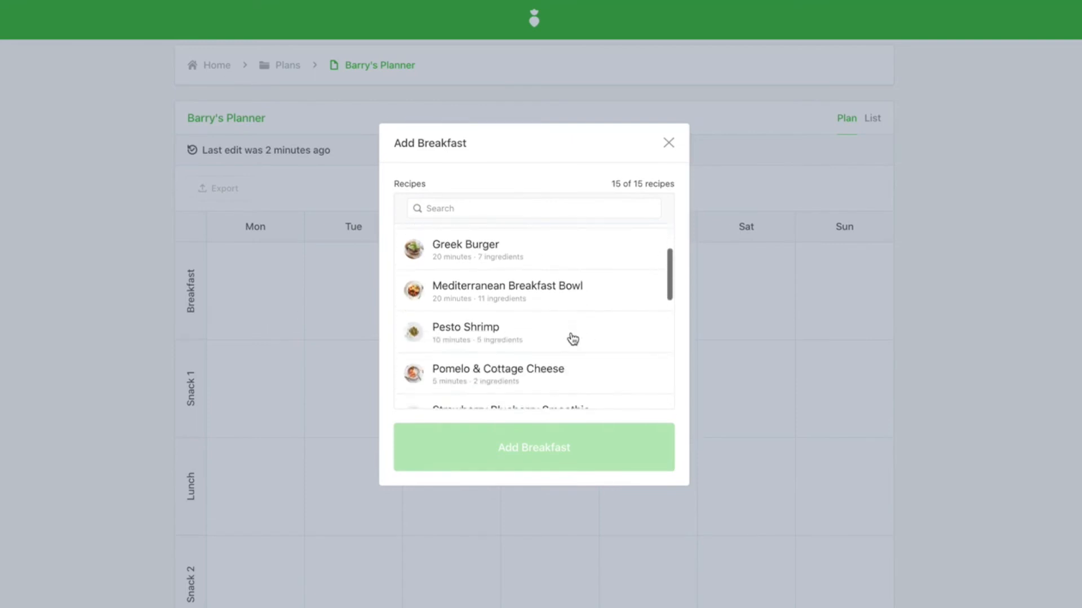
scroll(573, 338, down, 1)
click(514, 248)
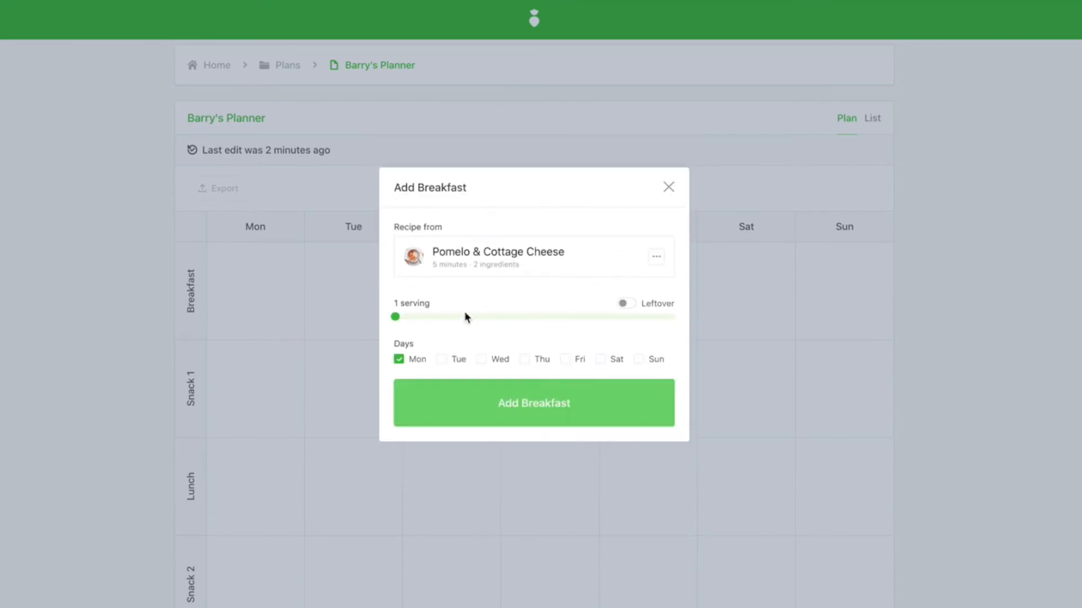
click(442, 360)
click(484, 360)
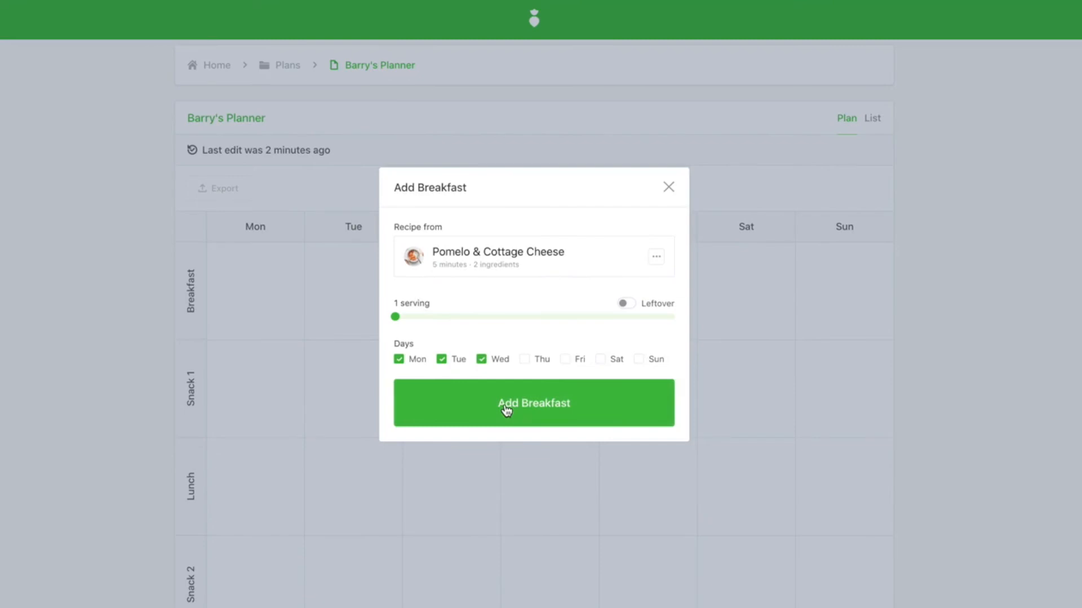
click(505, 408)
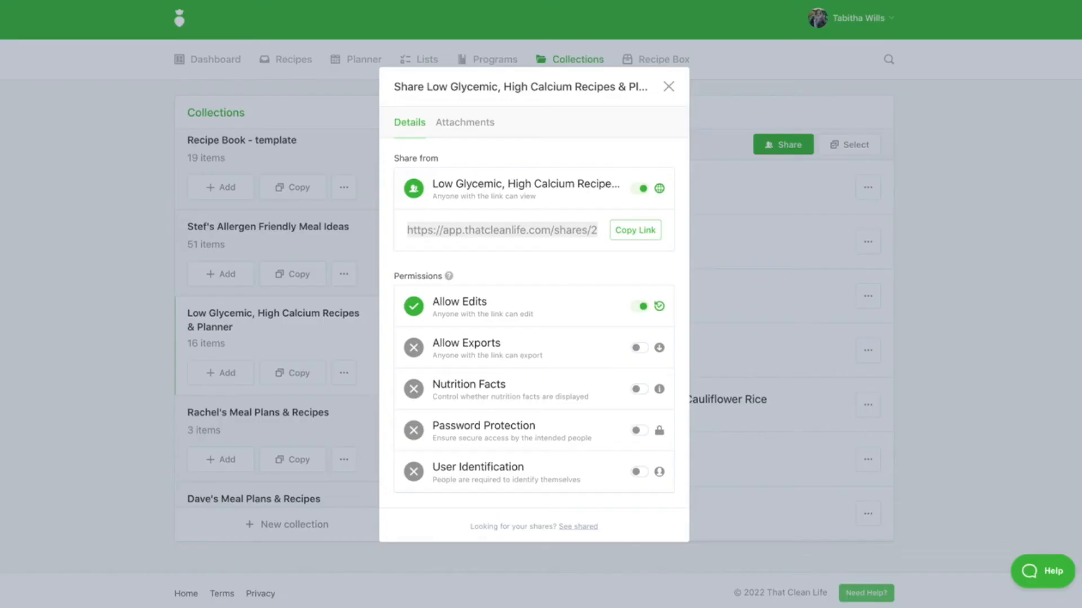
- Return to the coach's collection, close the share settings and open the client's planner for editing
click(109, 70)
click(867, 188)
click(821, 224)
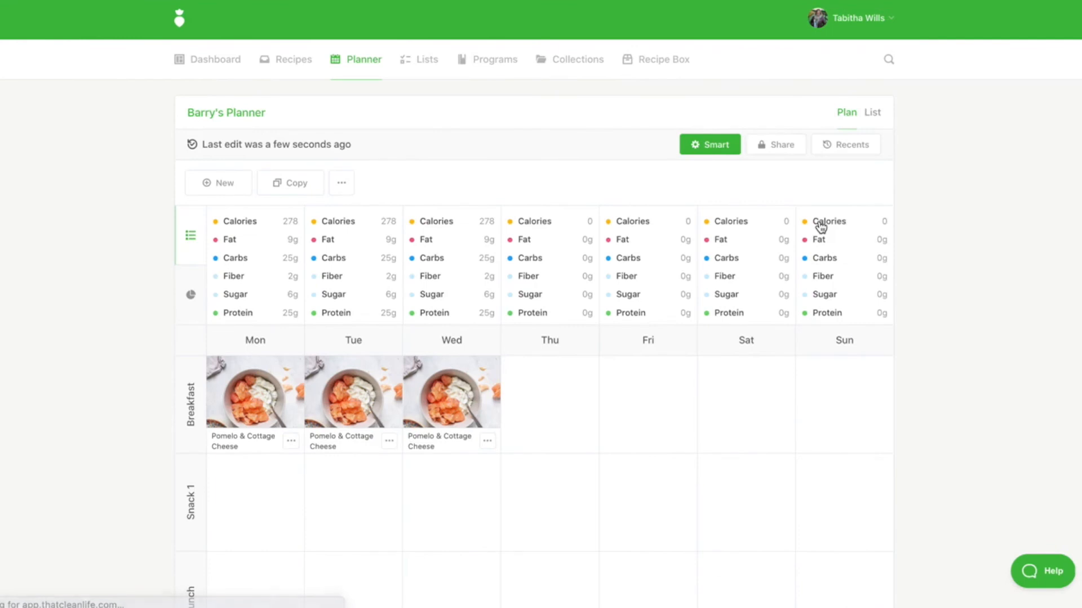
- Search breakfast recipes for "oats" and add Savory Golden Oats to the planner for Thursday and Friday
click(539, 434)
text(oats)
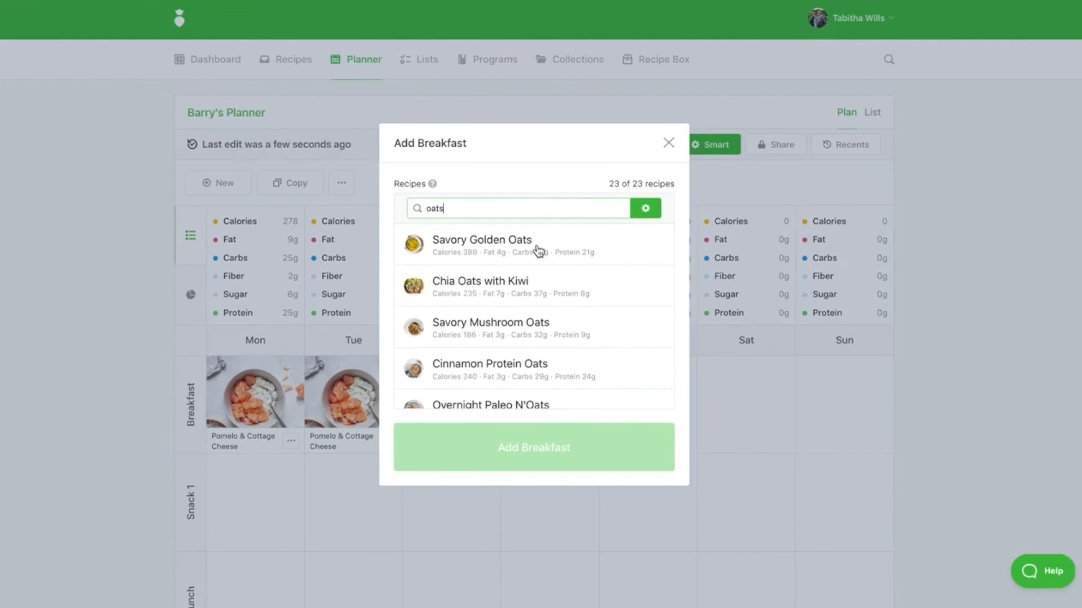
click(539, 251)
click(566, 359)
click(570, 416)
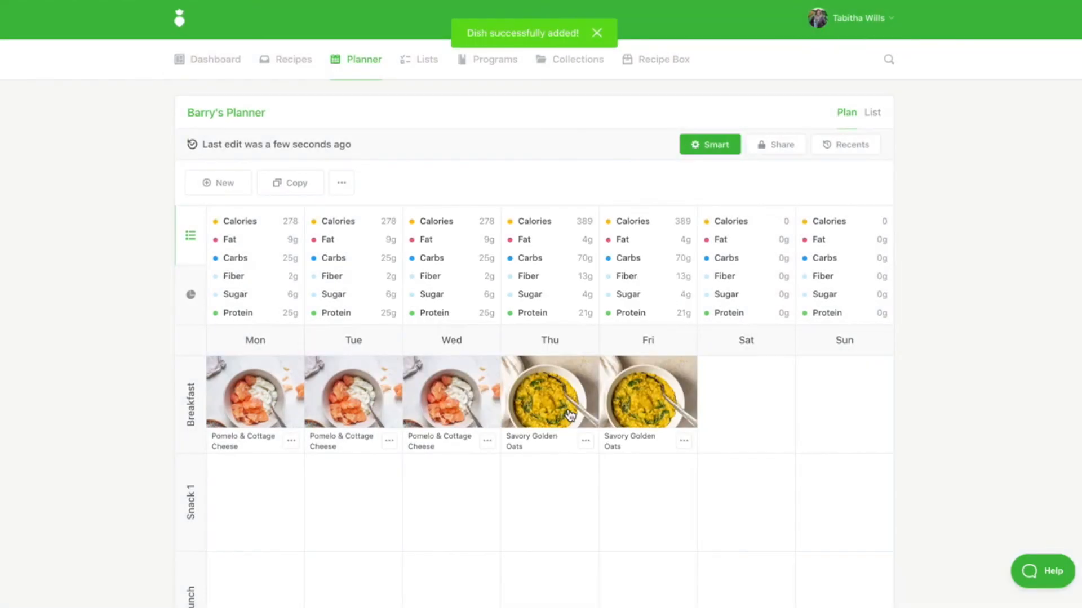